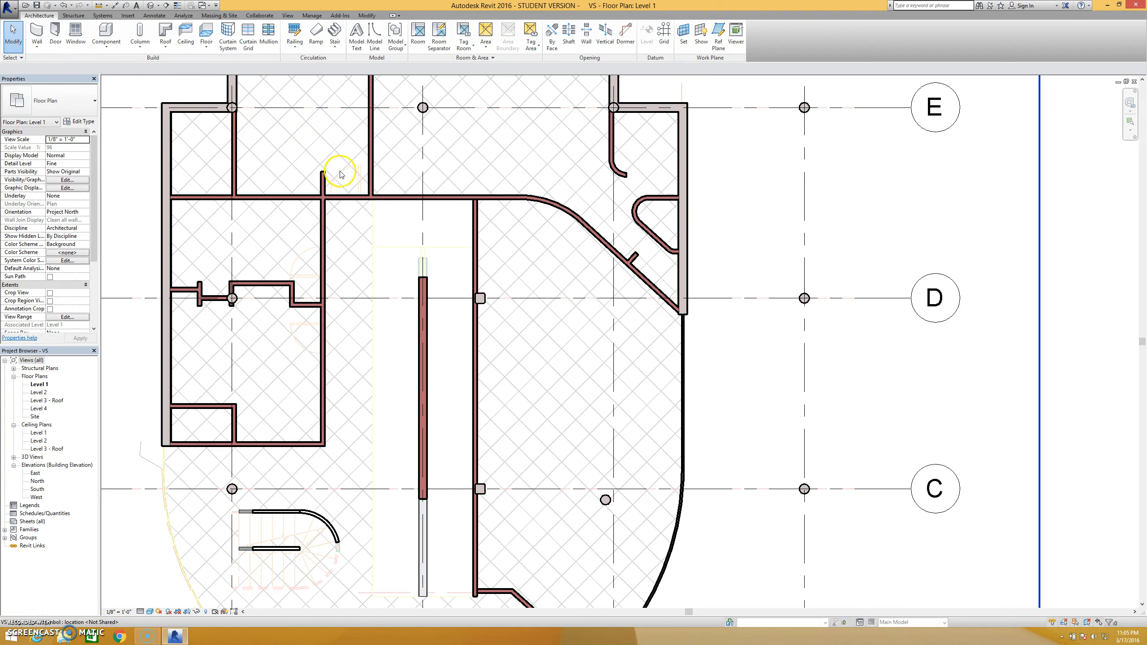
- Place two M_Single-Flush no trim 0762 x 2032mm doors, one in the corridor's horizontal end wall and one in the adjoining vertical wall above grid D
{"action": "key", "text": "d"}
{"action": "key", "text": "r"}
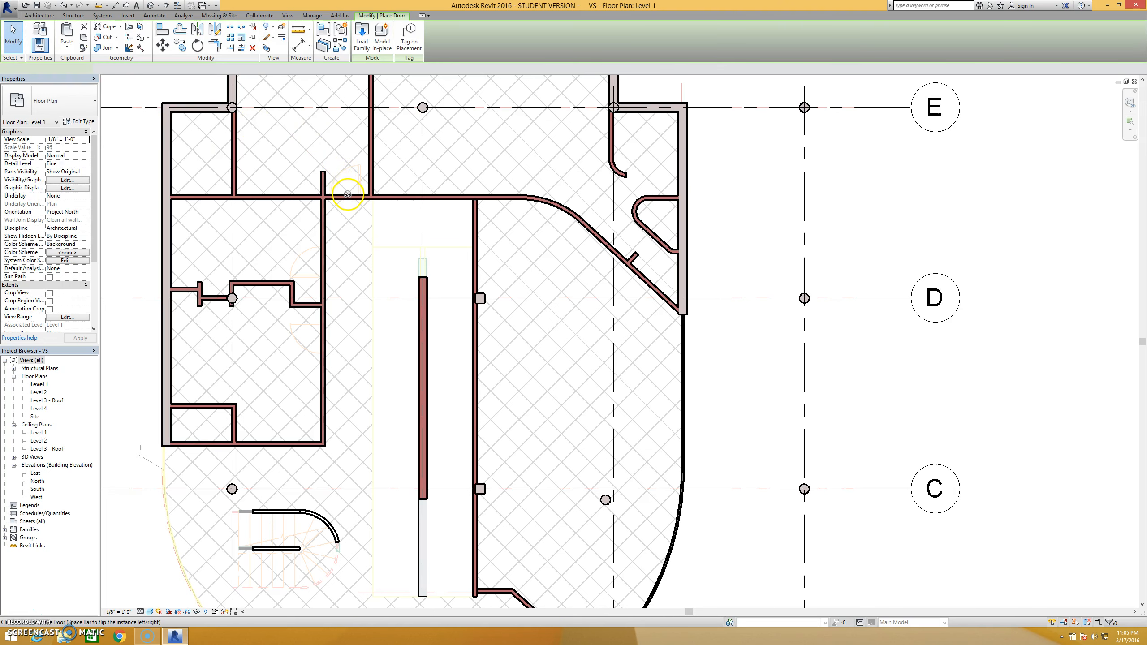
{"action": "middle_click_drag", "start_coordinate": [338, 159], "coordinate": [340, 199]}
{"action": "scroll", "coordinate": [338, 198], "scroll_direction": "down", "scroll_amount": 2}
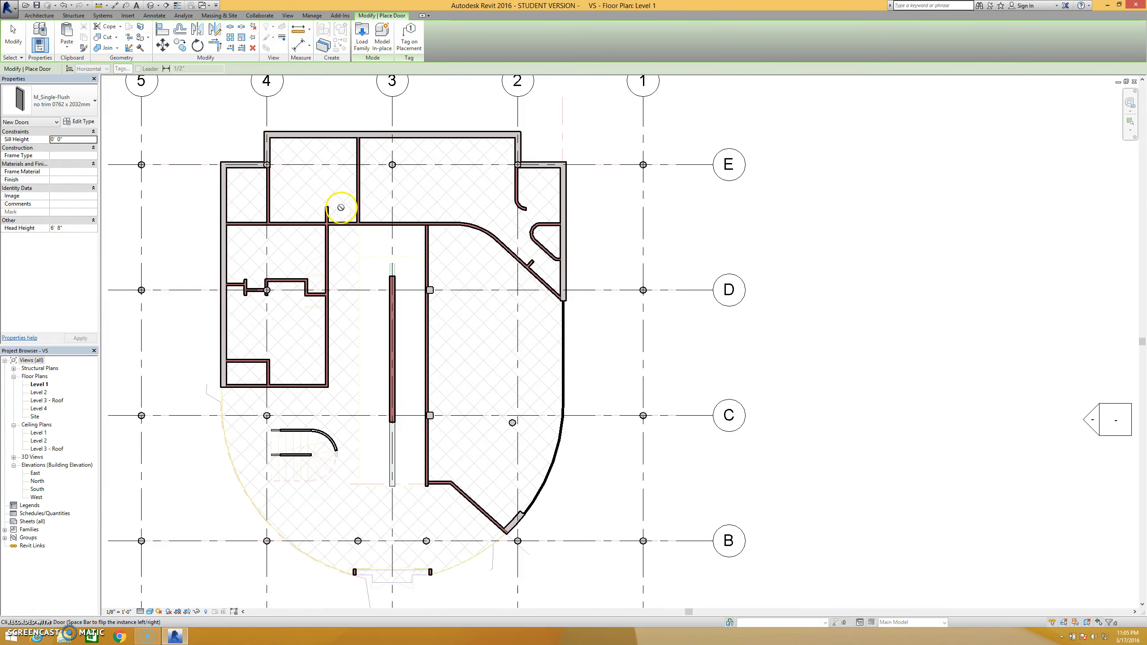
{"action": "scroll", "coordinate": [336, 206], "scroll_direction": "up", "scroll_amount": 3}
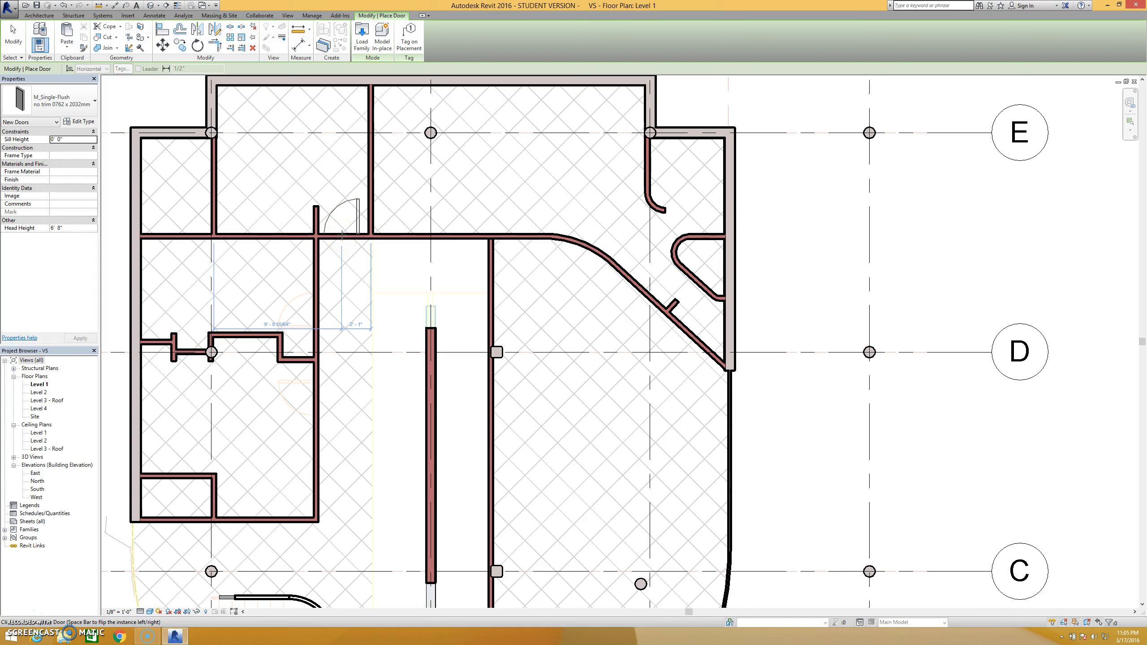
{"action": "left_click", "coordinate": [342, 234]}
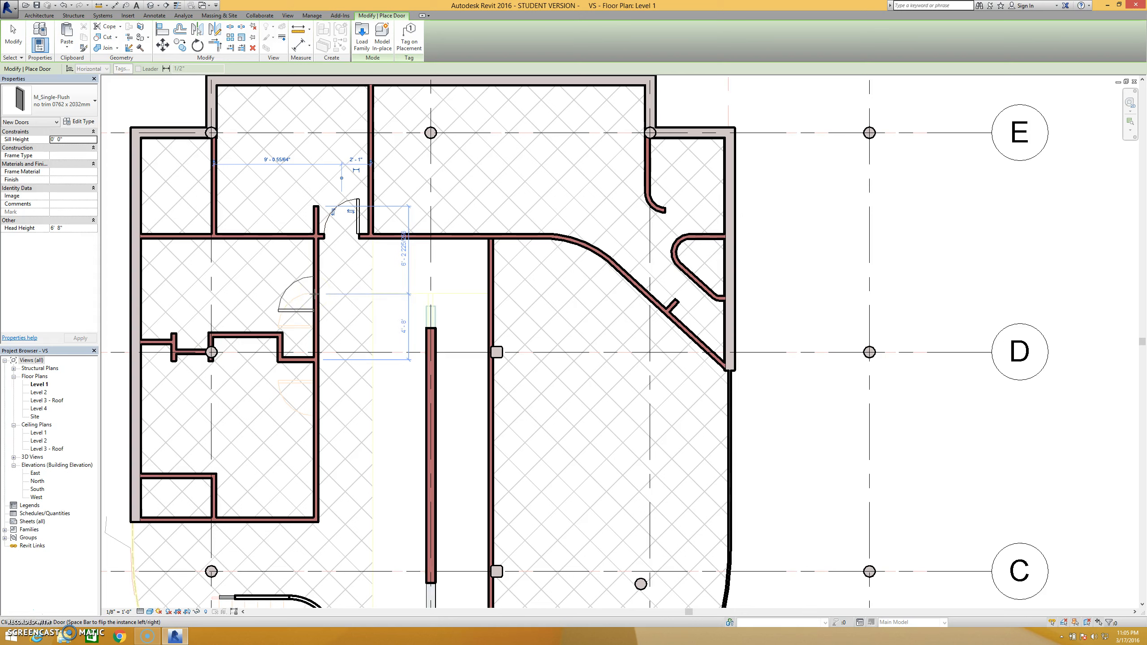
{"action": "left_click", "coordinate": [315, 294]}
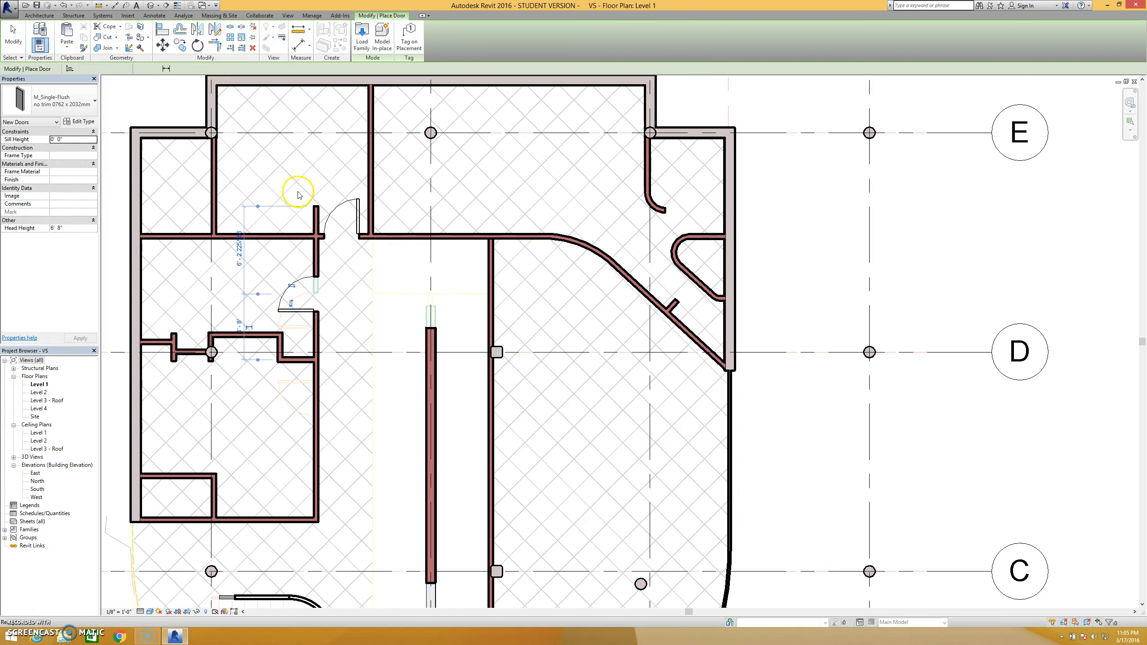
{"action": "key", "text": "Escape"}
{"action": "key", "text": "Escape"}
- Align the vertical wall's door panel with the matching door line in the linked plan
{"action": "scroll", "coordinate": [293, 323], "scroll_direction": "up", "scroll_amount": 3}
{"action": "key", "text": "a"}
{"action": "key", "text": "l"}
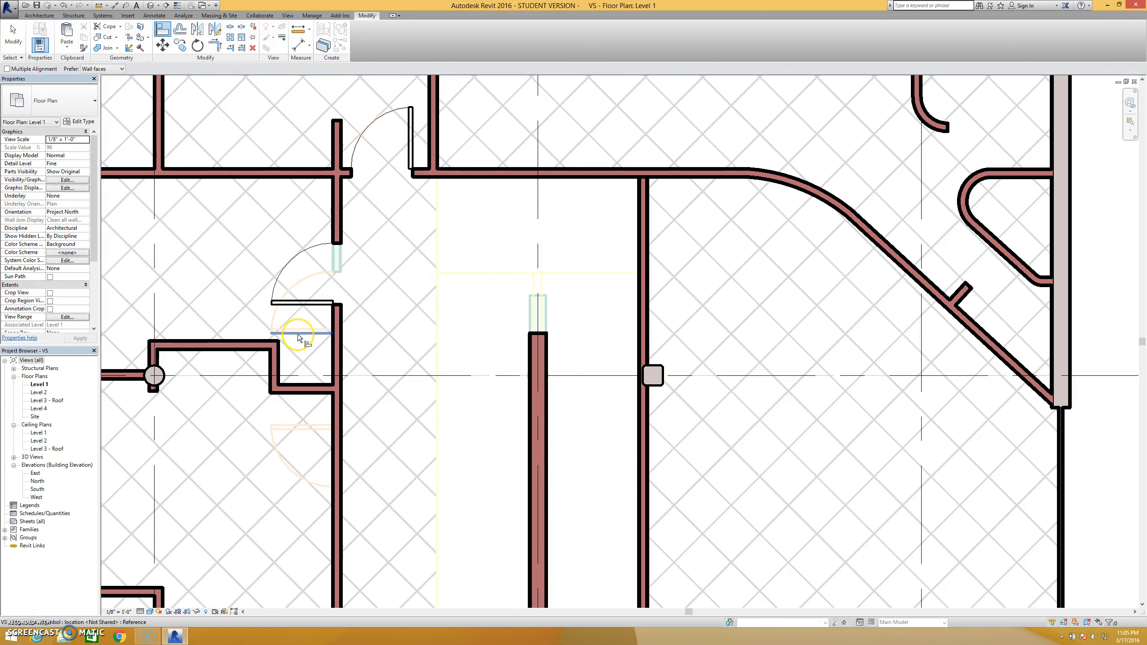
{"action": "left_click", "coordinate": [298, 333]}
{"action": "left_click", "coordinate": [302, 314]}
{"action": "scroll", "coordinate": [379, 317], "scroll_direction": "down", "scroll_amount": 4}
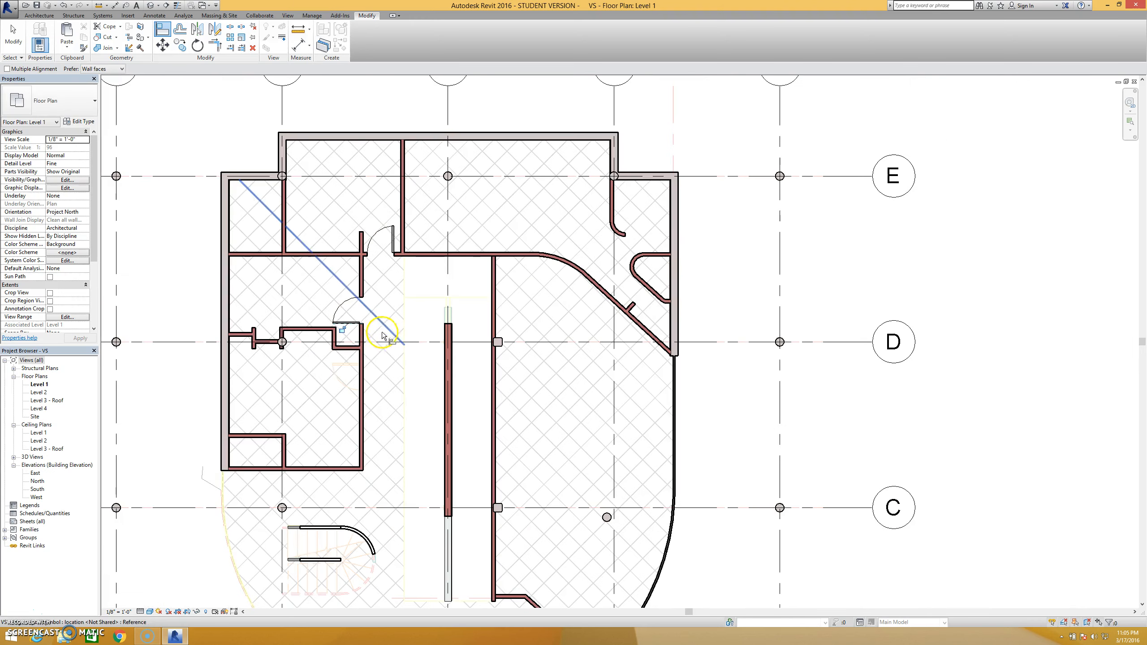
{"action": "key", "text": "Escape"}
- Place another M_Single-Flush no trim 0762 x 2032mm door in the same vertical wall, just below grid D, swinging into the room
{"action": "left_click", "coordinate": [360, 373]}
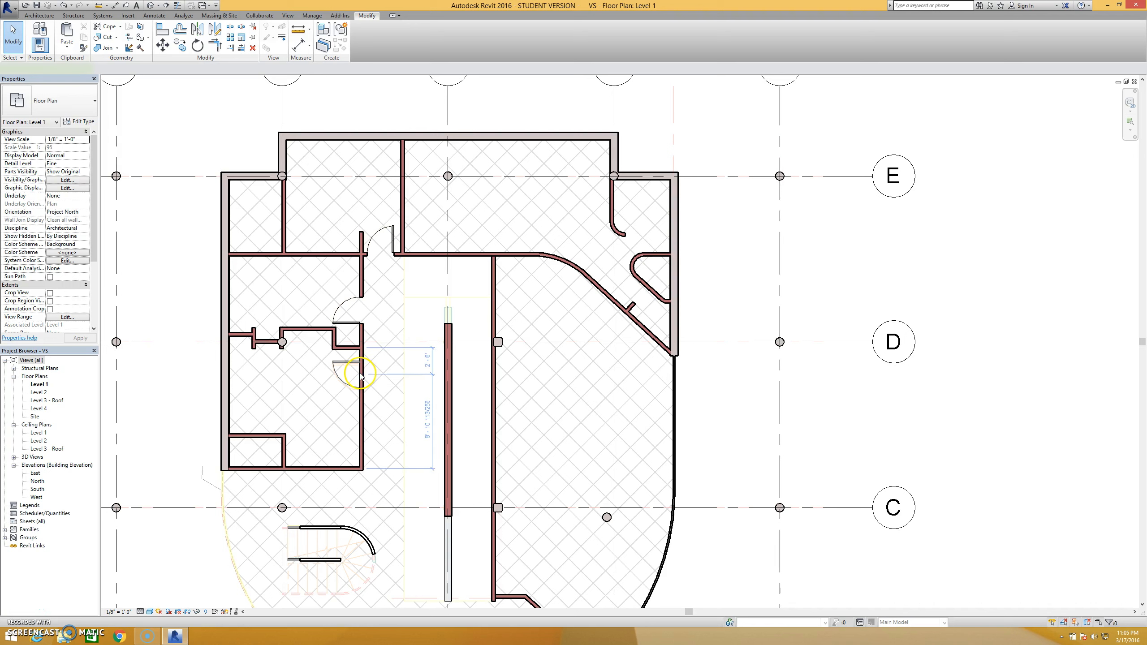
{"action": "key", "text": "c"}
{"action": "key", "text": "s"}
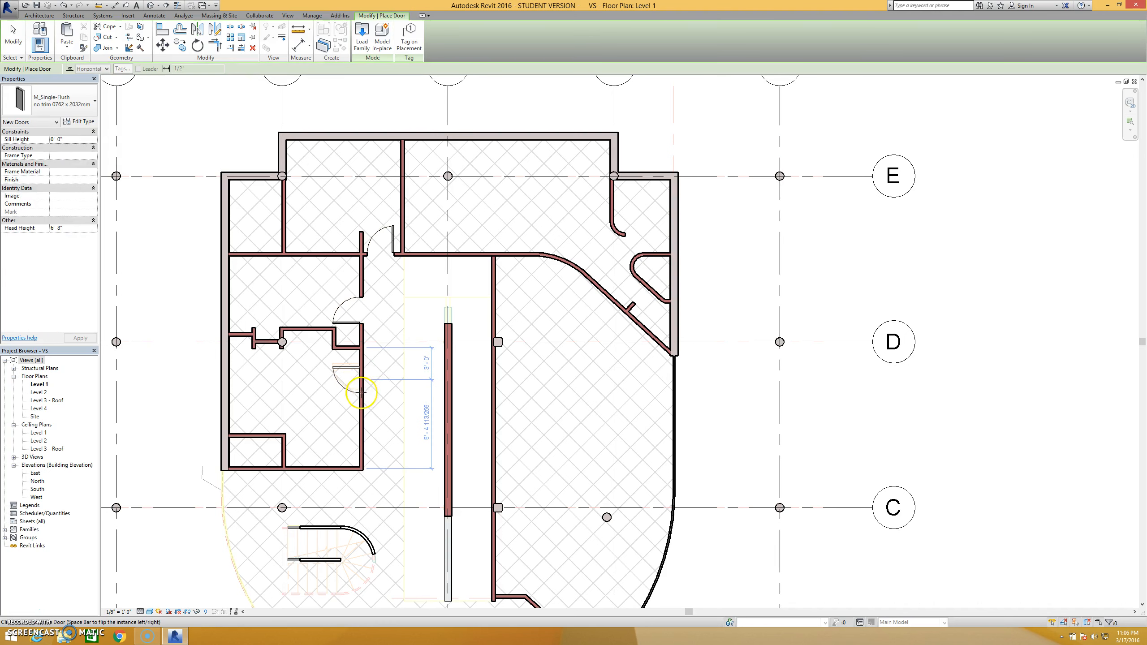
{"action": "left_click", "coordinate": [361, 381]}
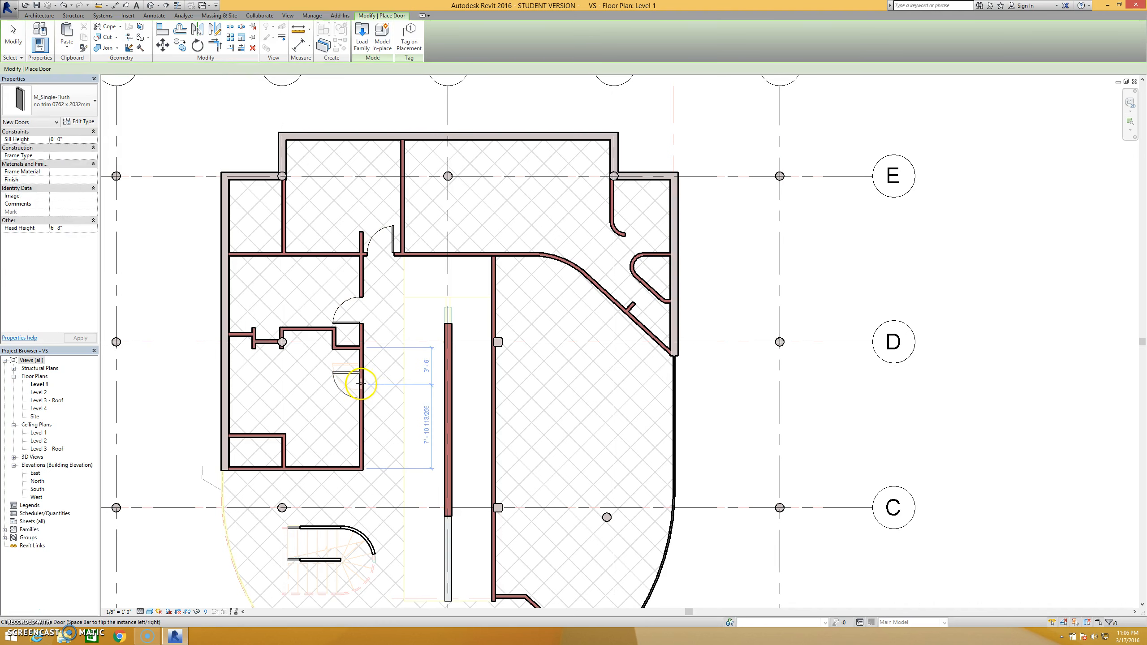
- Align the door panel below grid D with the matching door line in the linked plan
{"action": "key", "text": "a"}
{"action": "key", "text": "l"}
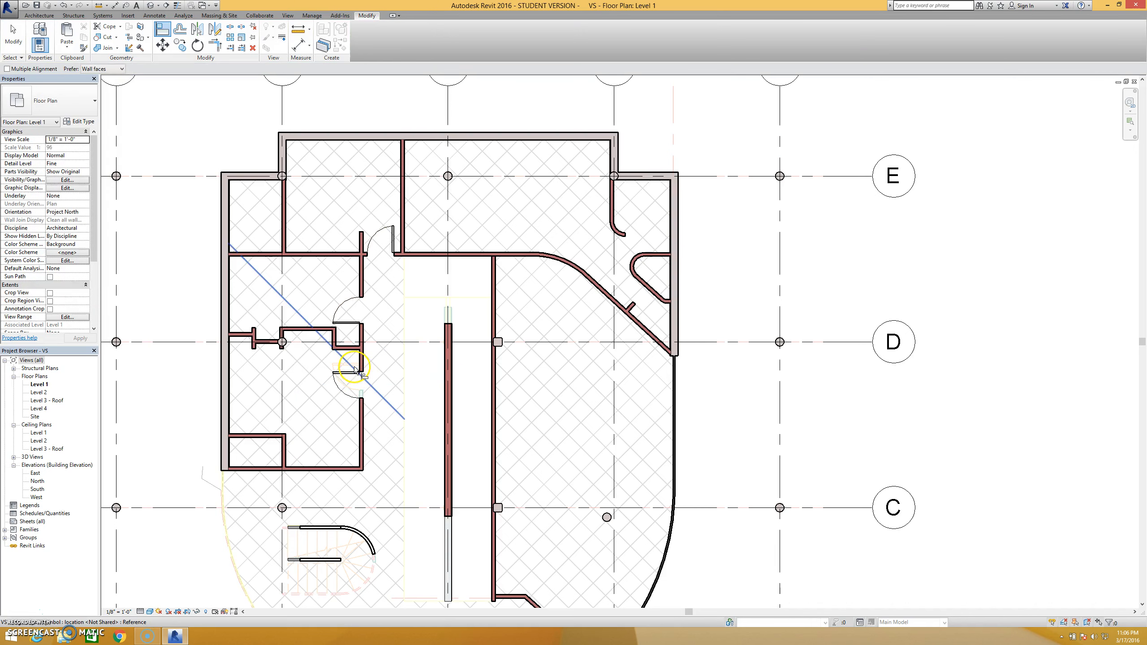
{"action": "left_click", "coordinate": [344, 366]}
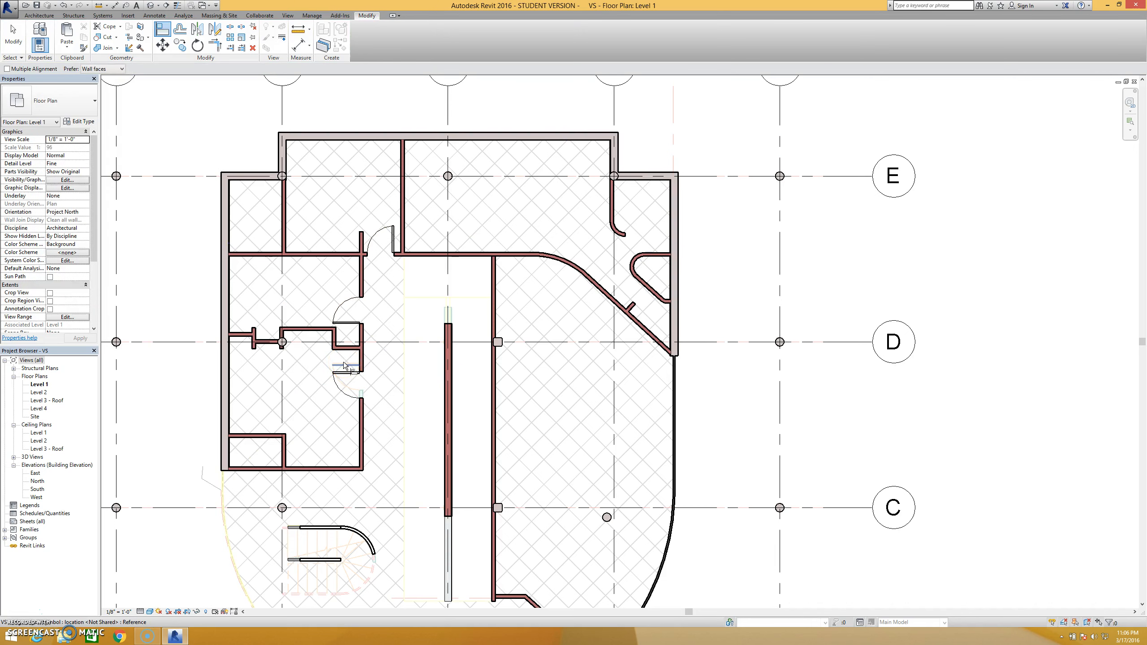
{"action": "left_click", "coordinate": [343, 368]}
{"action": "key", "text": "Escape"}
{"action": "key", "text": "Escape"}
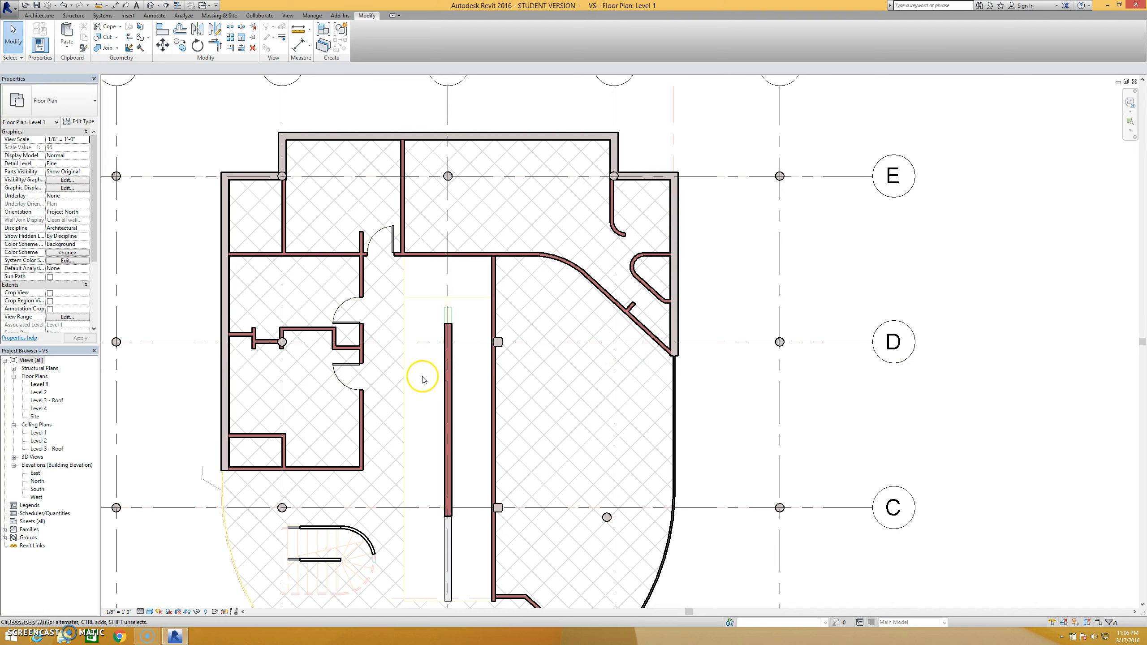
- Start a new door and choose the Single-Flush 36" x 84" type
{"action": "scroll", "coordinate": [422, 374], "scroll_direction": "down", "scroll_amount": 1}
{"action": "middle_click_drag", "start_coordinate": [420, 371], "coordinate": [410, 332]}
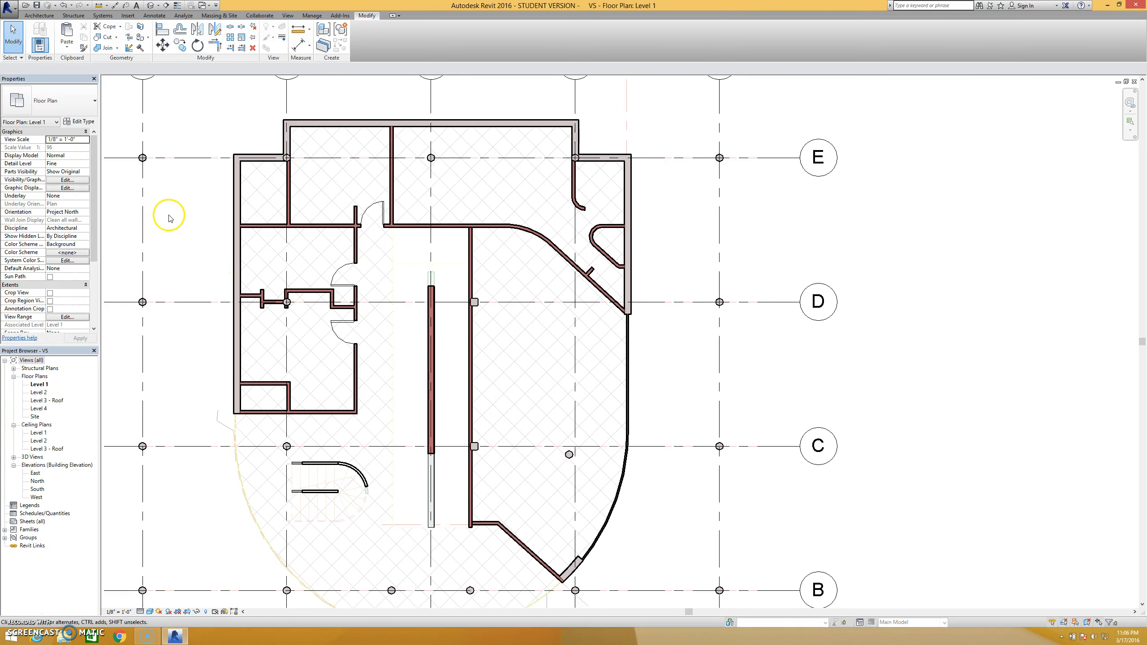
{"action": "key", "text": "d"}
{"action": "key", "text": "r"}
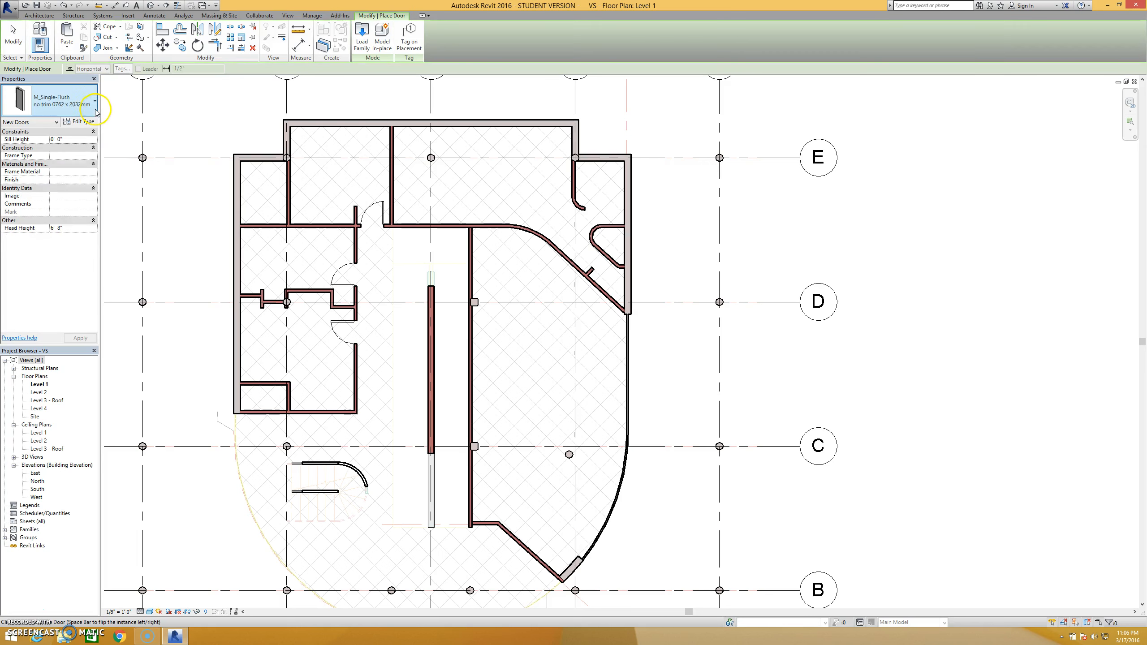
{"action": "left_click", "coordinate": [63, 101]}
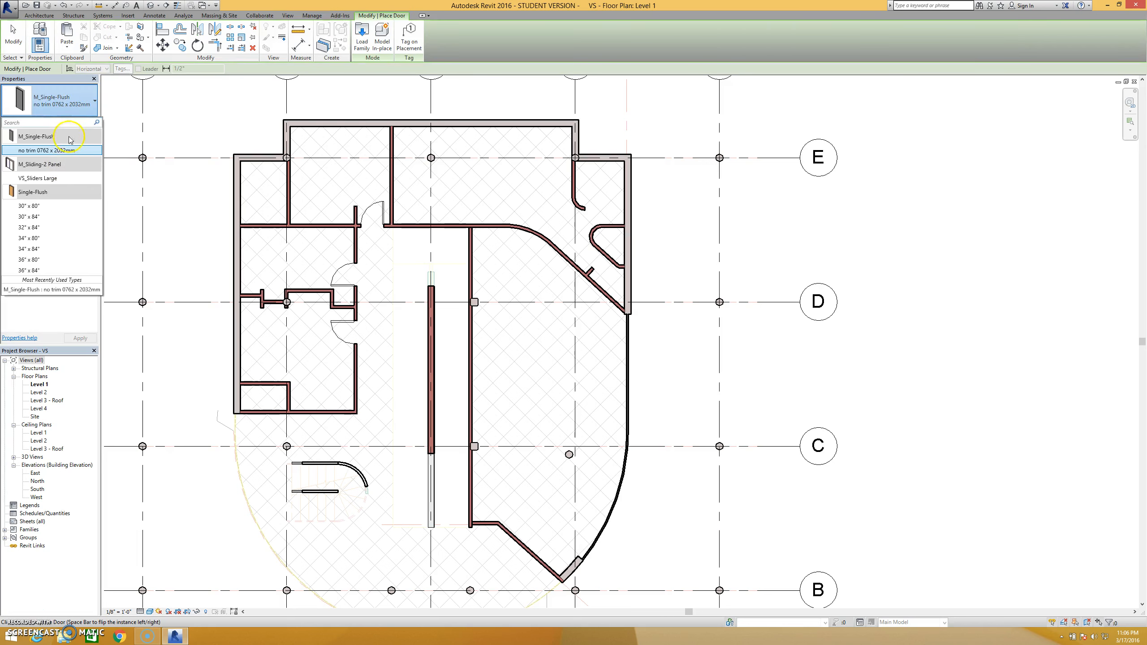
{"action": "left_click", "coordinate": [63, 259]}
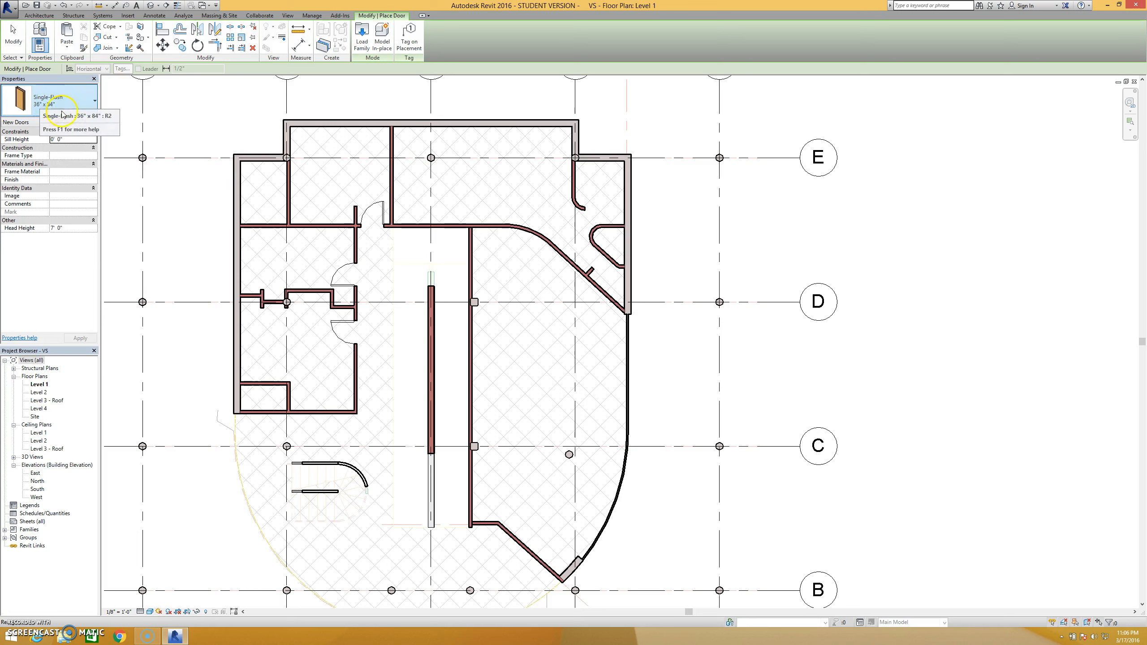
{"action": "left_click", "coordinate": [40, 105]}
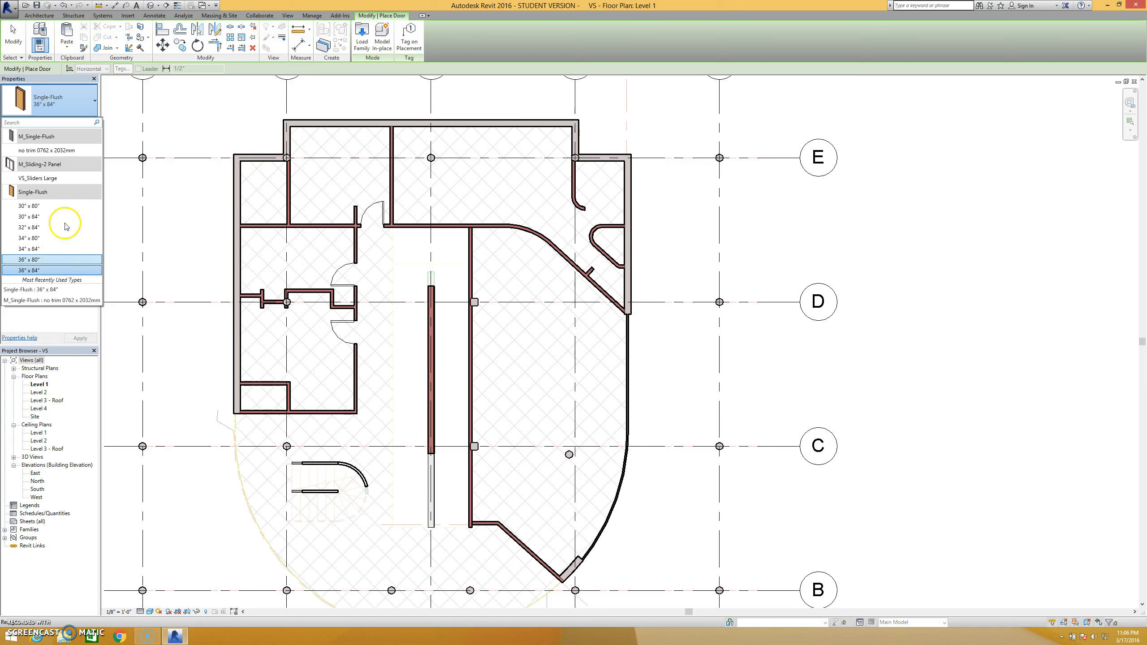
{"action": "left_click", "coordinate": [74, 110]}
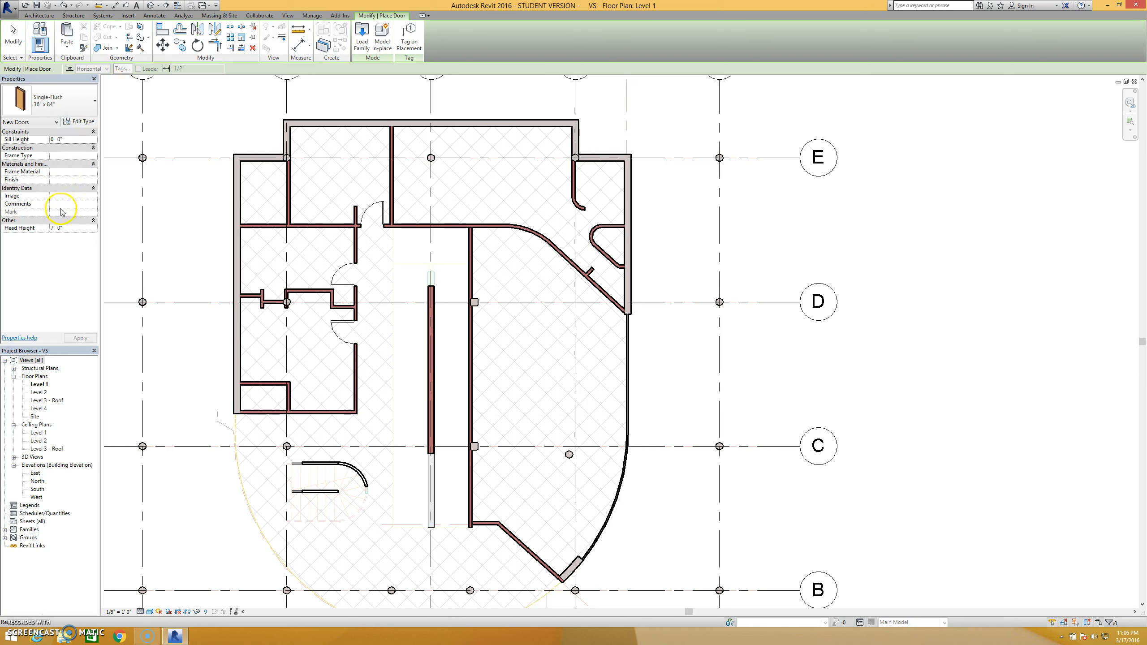
- Open the 36" x 84" door's type properties, enlarge the dialog and review its function, wall closure and material settings
{"action": "left_click", "coordinate": [78, 121]}
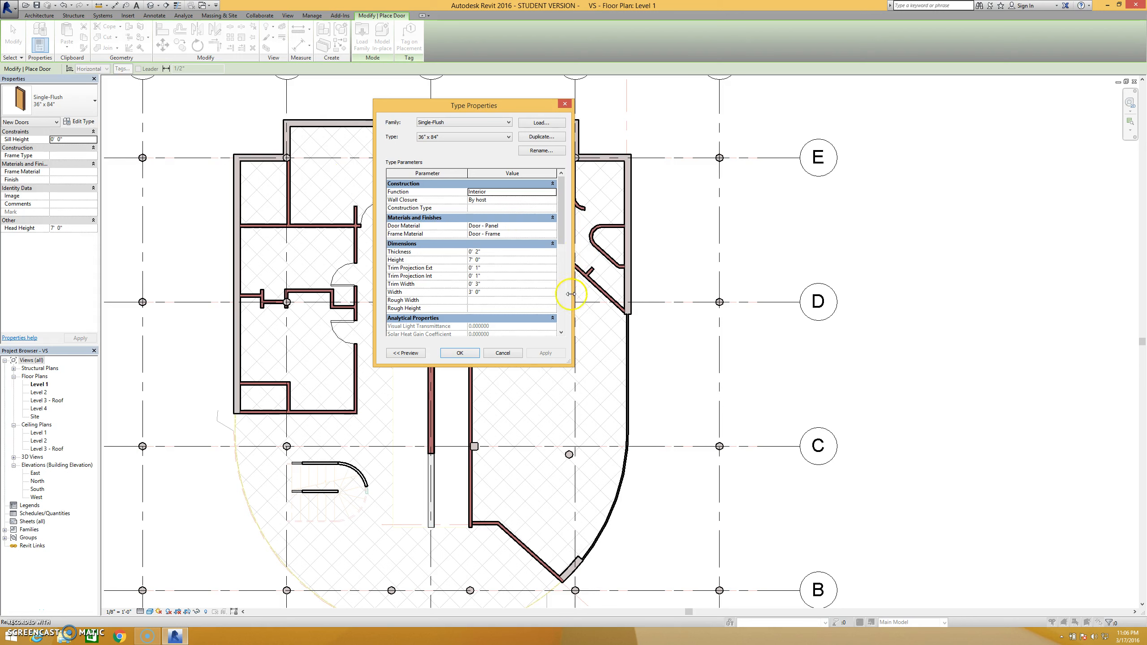
{"action": "left_click_drag", "start_coordinate": [570, 363], "coordinate": [600, 525]}
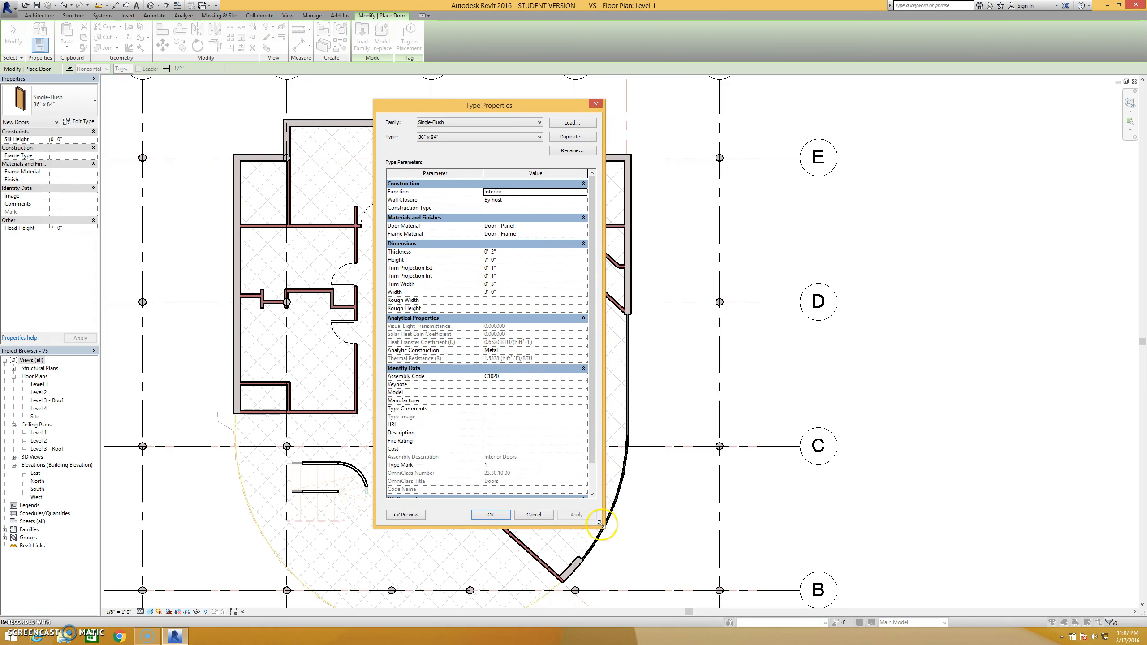
{"action": "left_click", "coordinate": [584, 195]}
{"action": "left_click", "coordinate": [583, 193]}
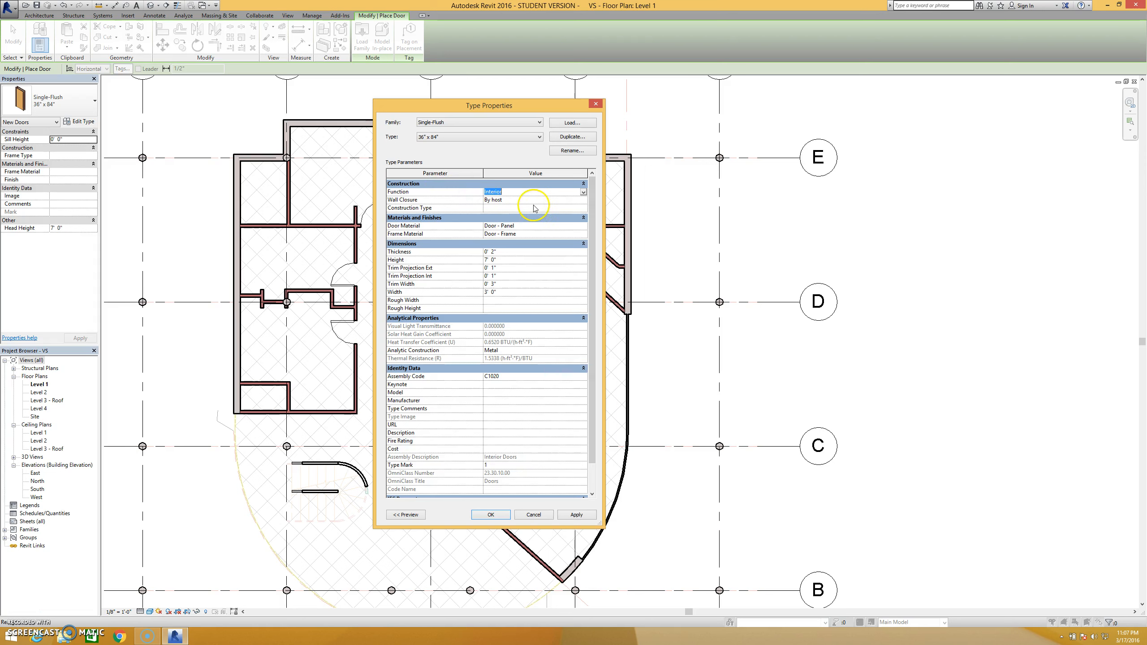
{"action": "left_click", "coordinate": [582, 202]}
{"action": "left_click", "coordinate": [583, 202]}
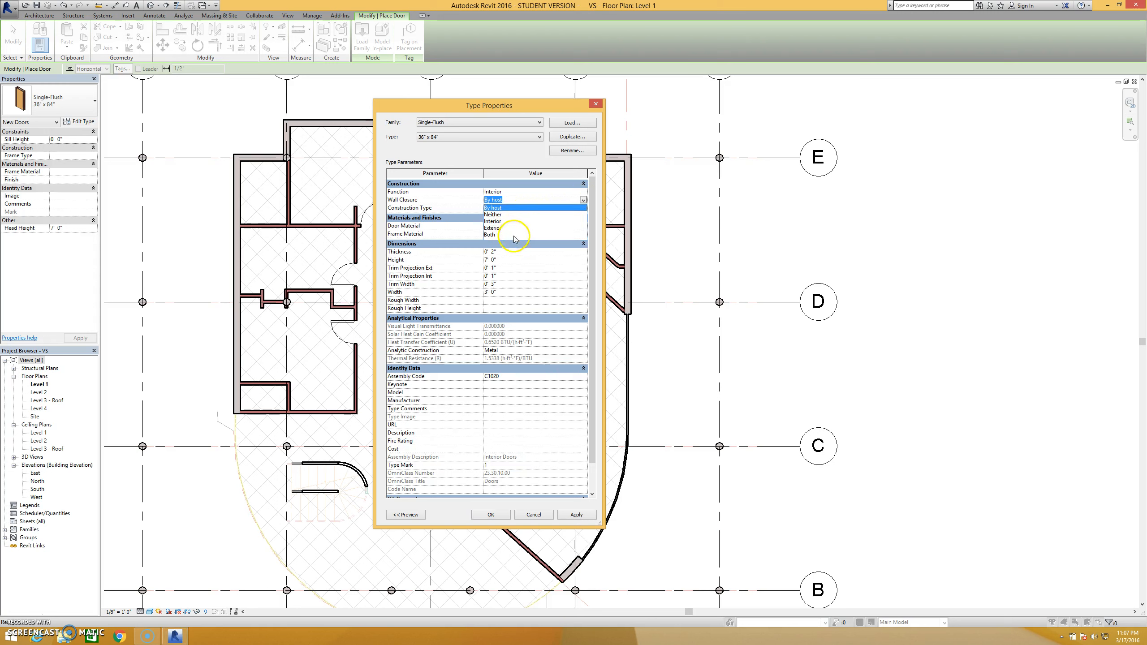
{"action": "left_click", "coordinate": [466, 203]}
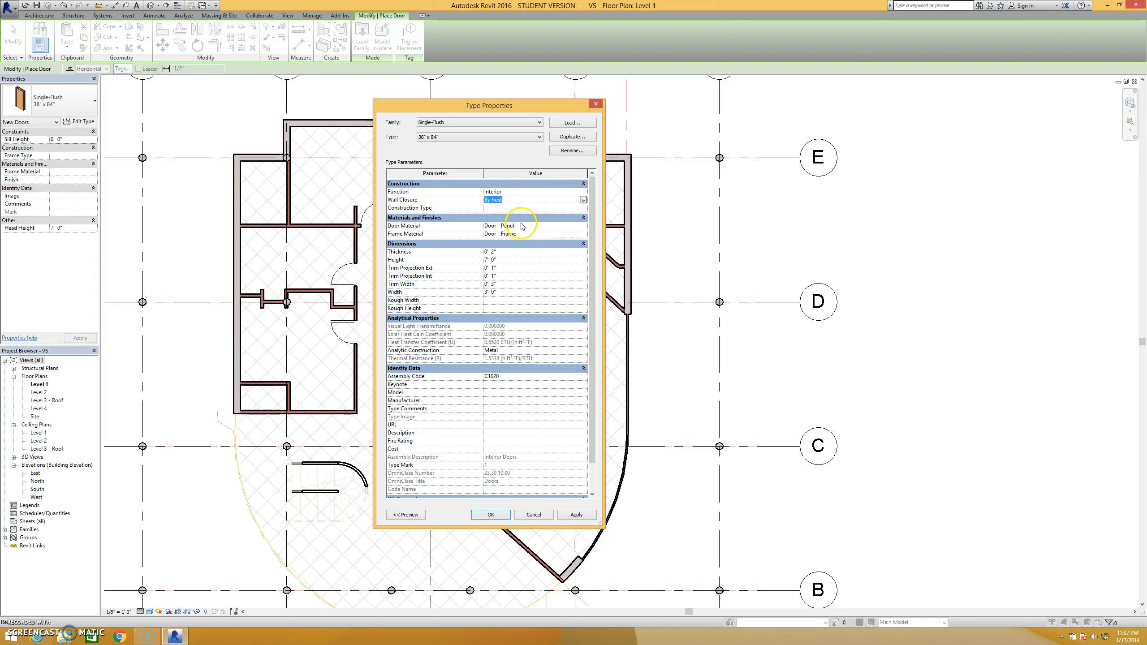
{"action": "left_click", "coordinate": [523, 228]}
- Duplicate the door type as 42" x 84" and set its width to 3' 6"
{"action": "left_click", "coordinate": [570, 137]}
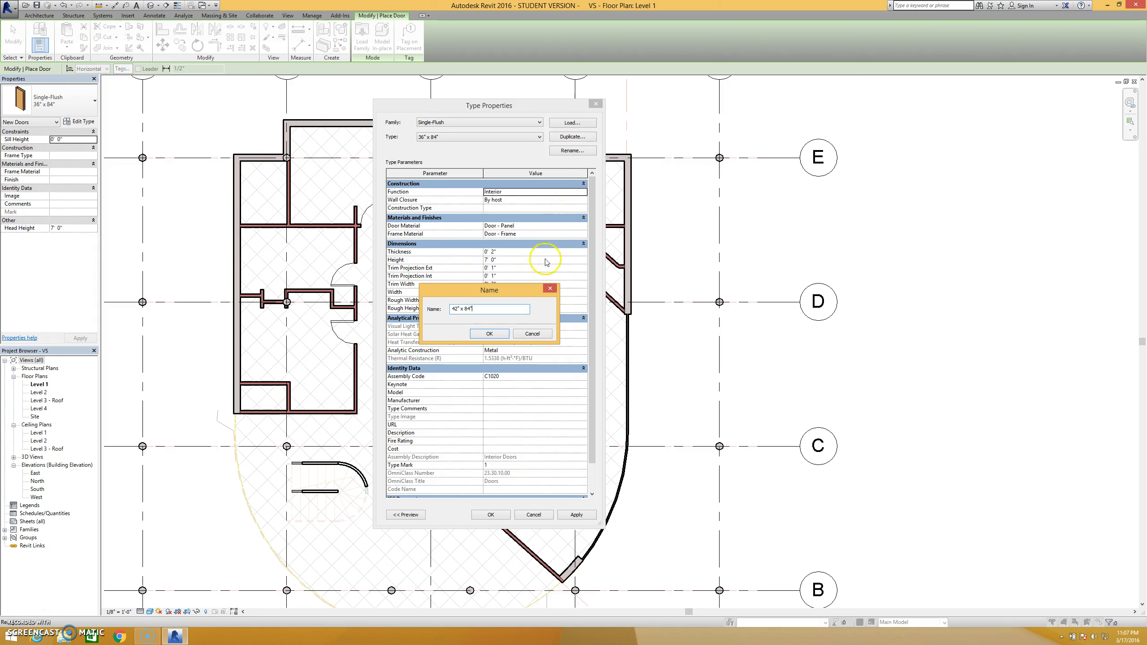
{"action": "left_click", "coordinate": [495, 335]}
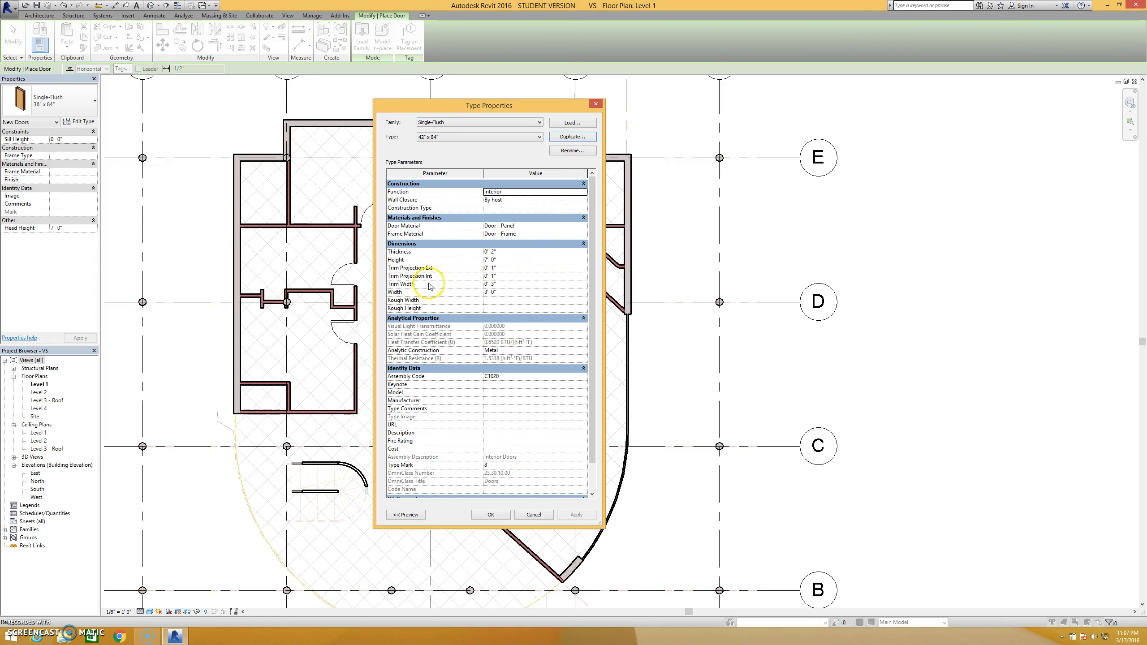
{"action": "left_click", "coordinate": [503, 292]}
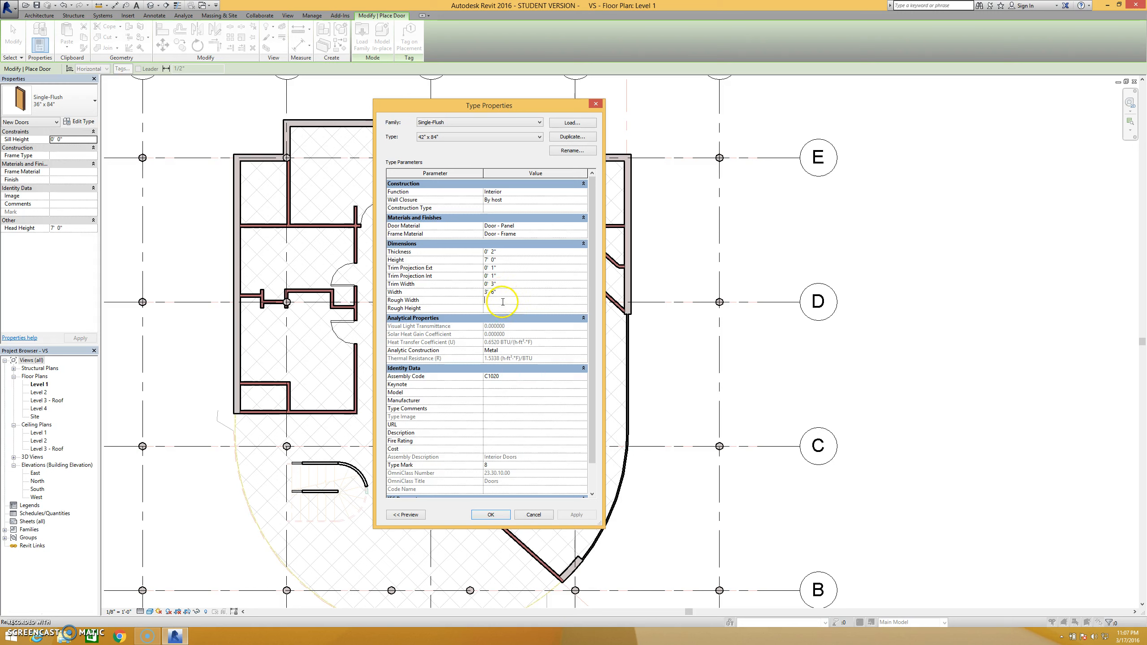
{"action": "left_click", "coordinate": [491, 515]}
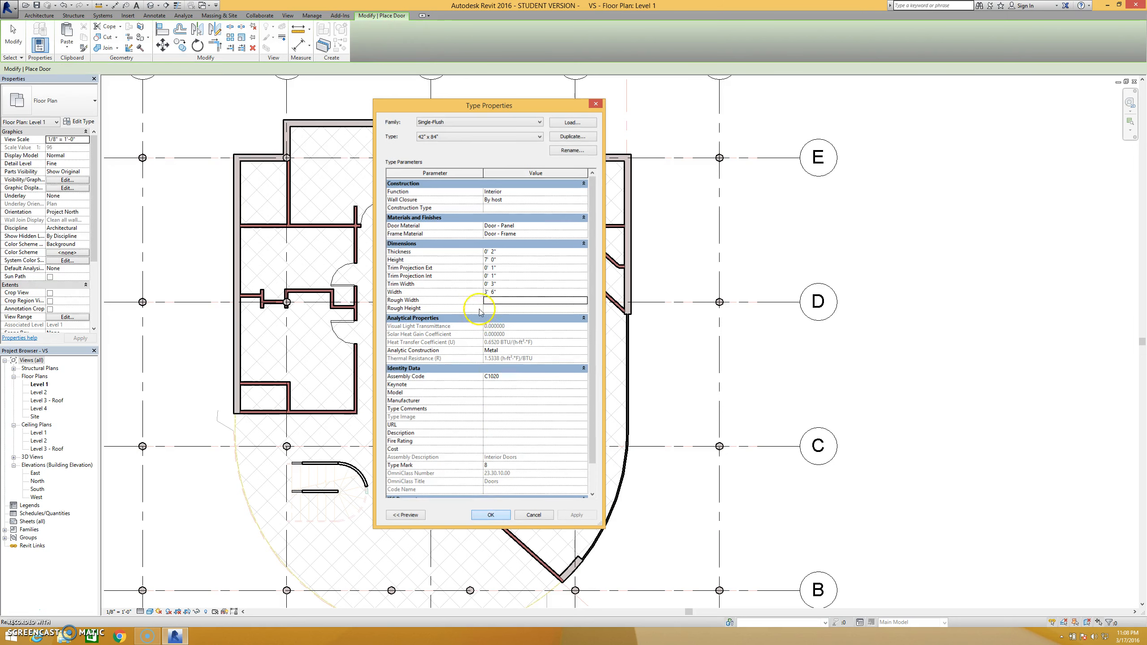
- Place a 42" x 84" Single-Flush door in the horizontal wall where it crosses grid 3
{"action": "left_click", "coordinate": [429, 229]}
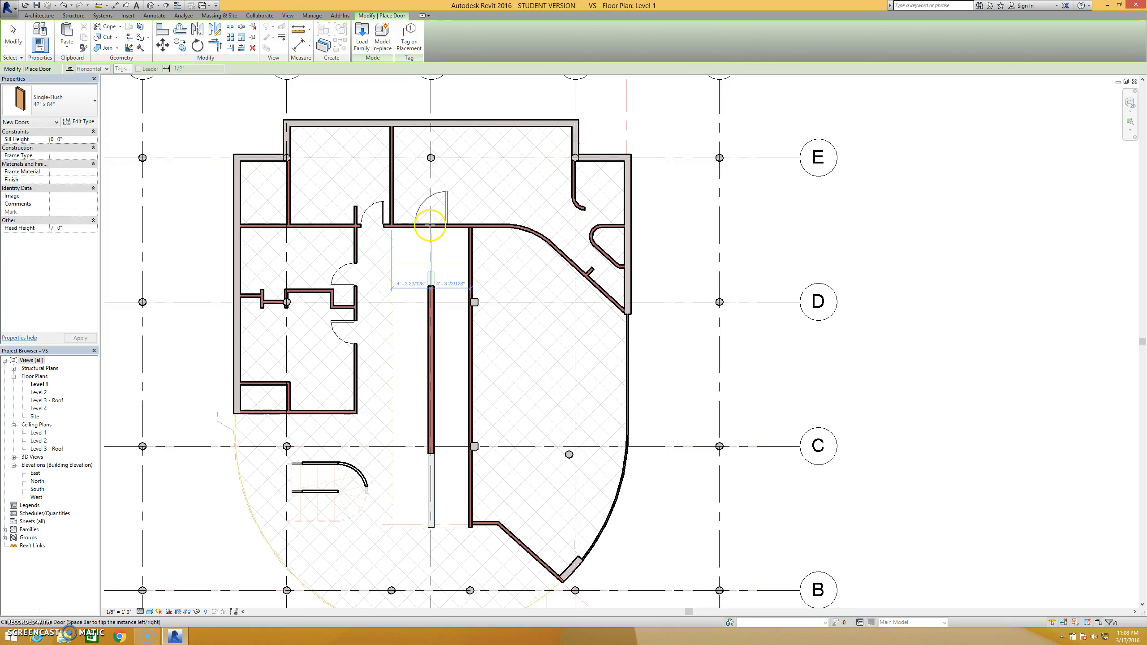
{"action": "key", "text": "Escape"}
{"action": "key", "text": "Escape"}
- Switch the door at grid 3 to the Single-Flush 34" x 84" type, and delete it
{"action": "left_click", "coordinate": [447, 202]}
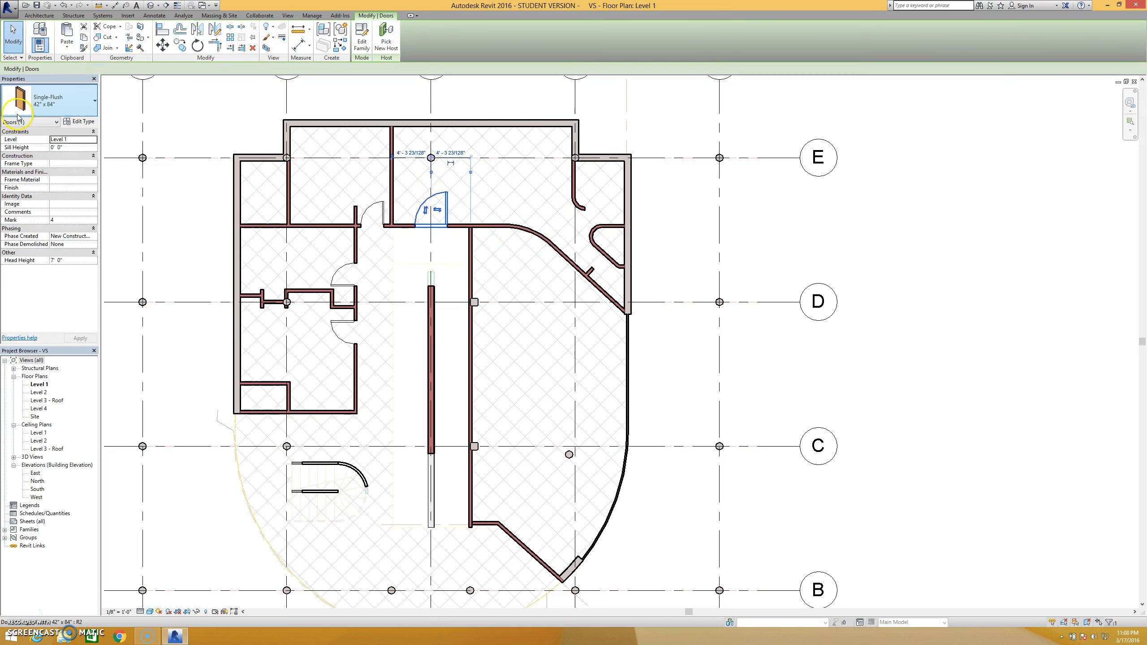
{"action": "left_click", "coordinate": [26, 102]}
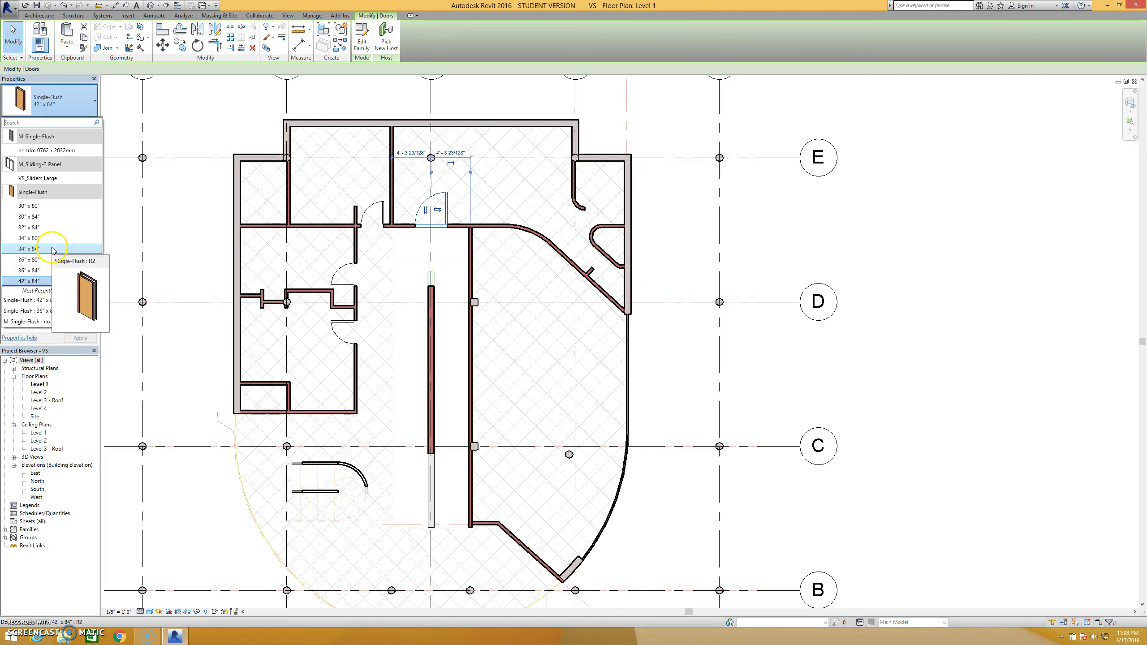
{"action": "left_click", "coordinate": [32, 248]}
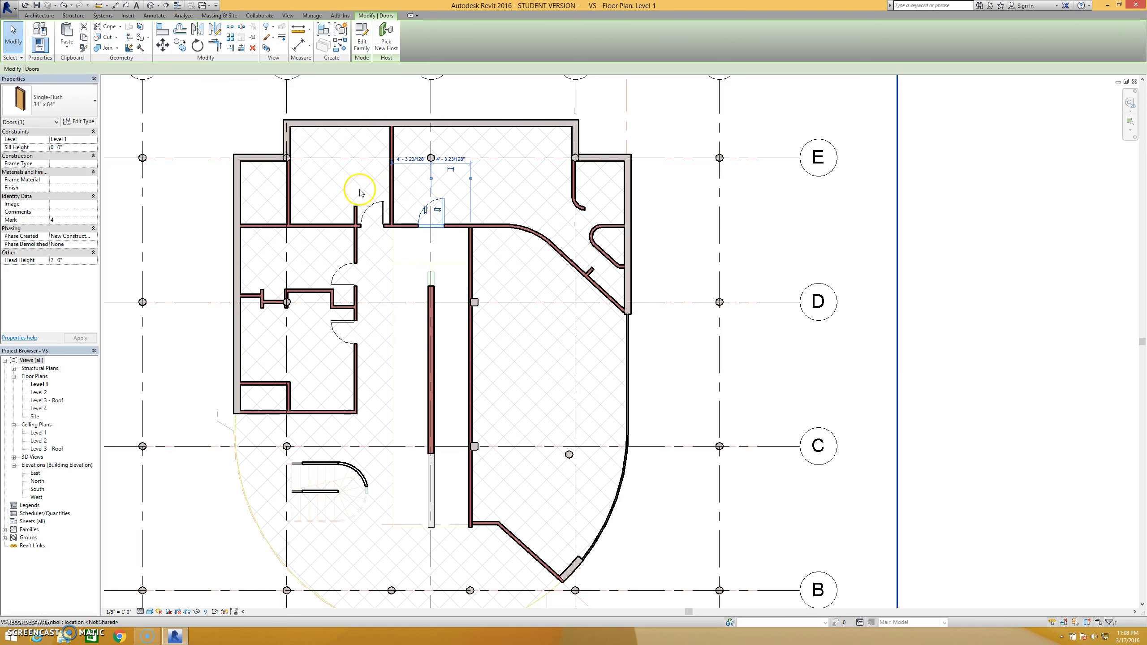
{"action": "key", "text": "Delete"}
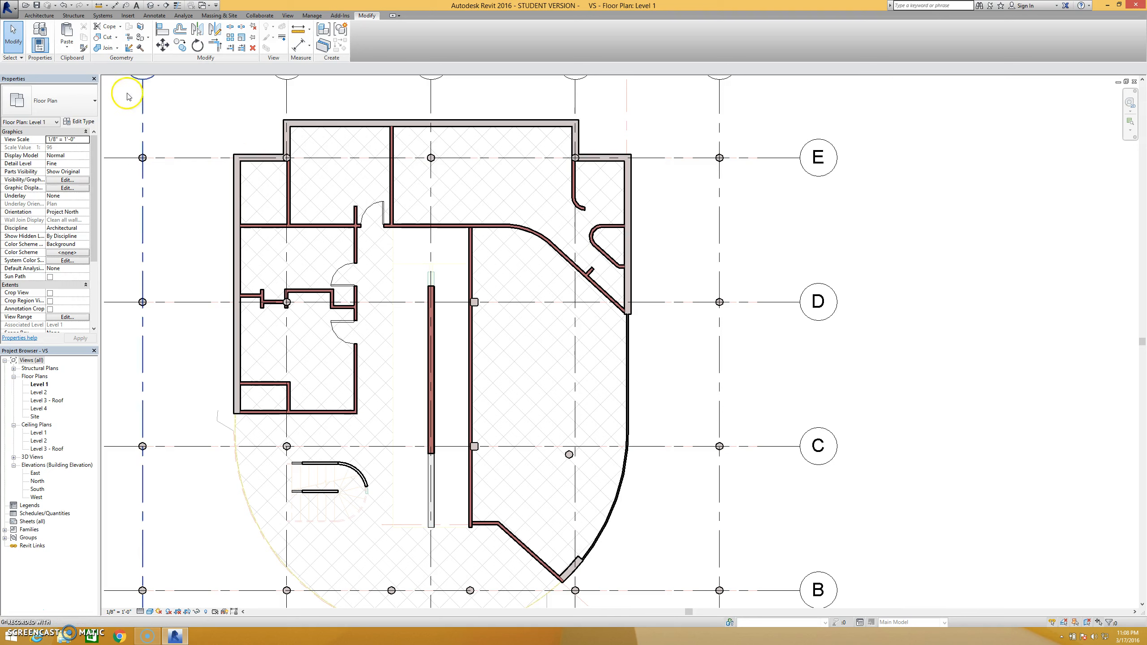
- Start loading a door family and preview the families in the Doors folder, from Door-Curtain-Wall-Double-Glass through Door-Single-Panel
{"action": "left_click", "coordinate": [41, 16]}
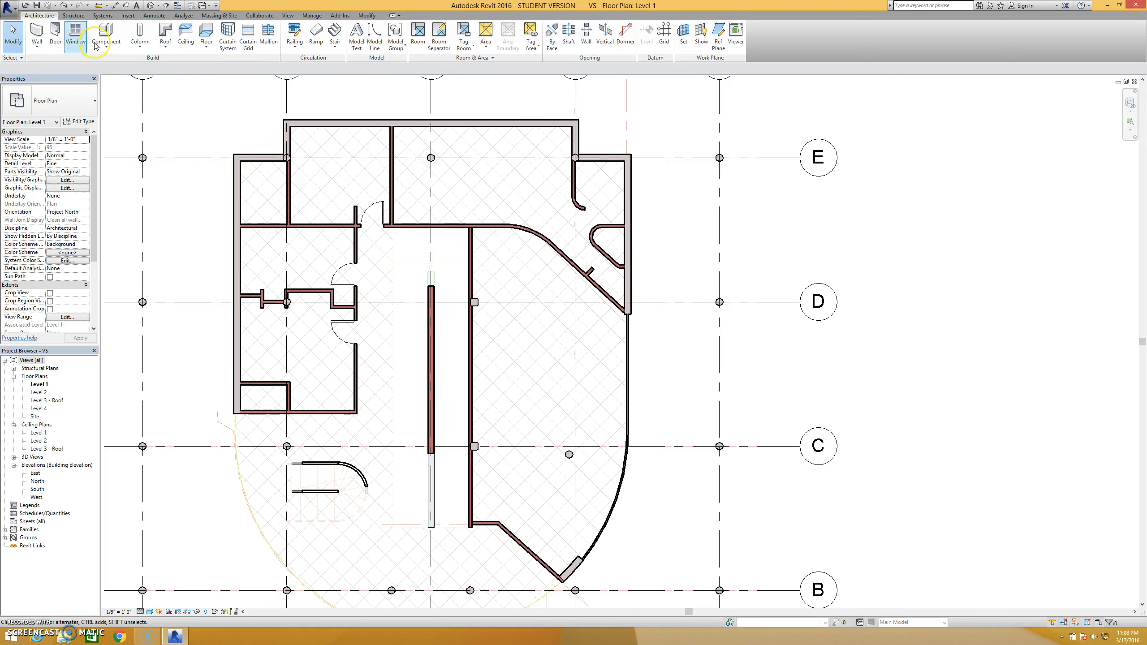
{"action": "left_click", "coordinate": [56, 34]}
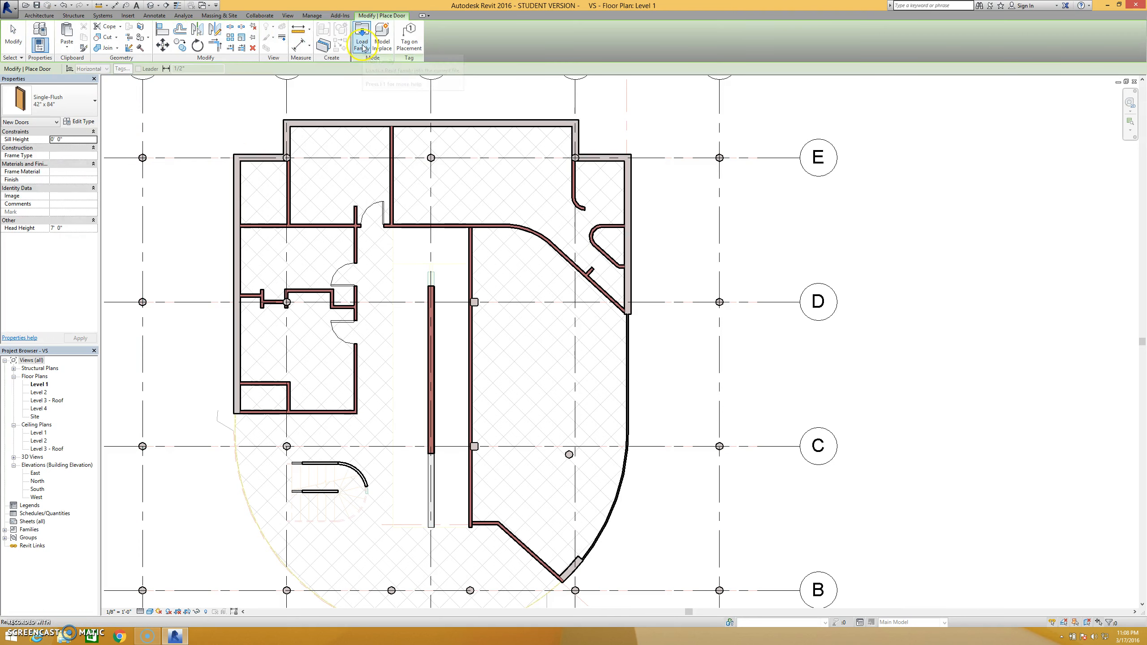
{"action": "left_click", "coordinate": [362, 39]}
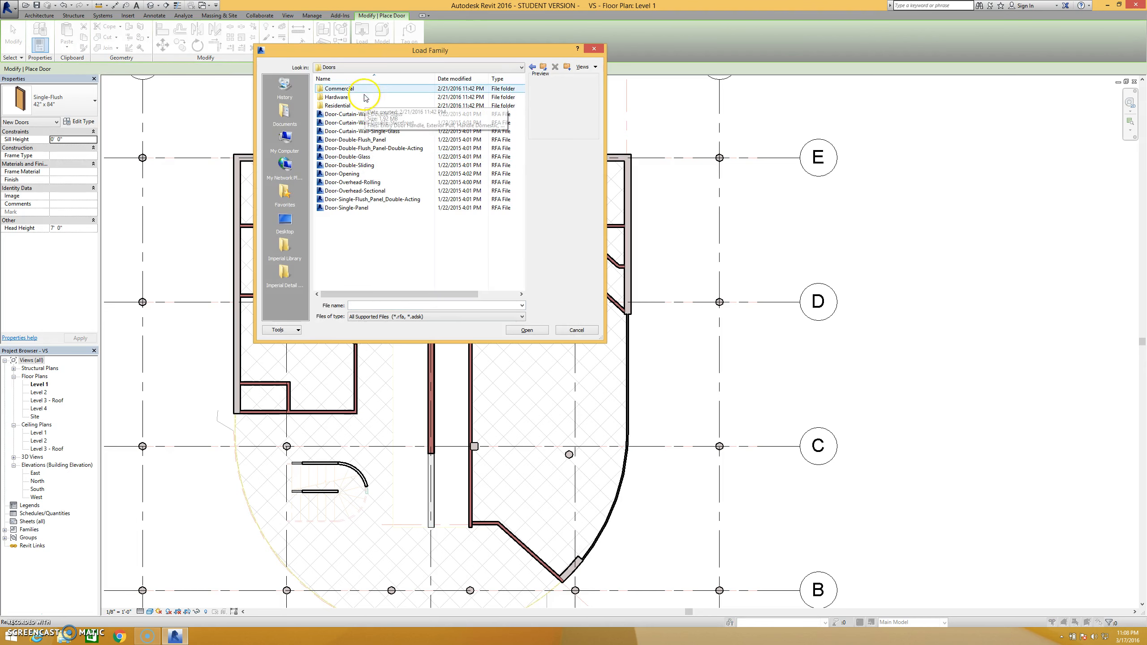
{"action": "left_click", "coordinate": [370, 116]}
{"action": "left_click", "coordinate": [371, 123]}
{"action": "left_click", "coordinate": [372, 132]}
{"action": "left_click", "coordinate": [372, 140]}
{"action": "left_click", "coordinate": [371, 148]}
{"action": "left_click", "coordinate": [368, 157]}
{"action": "left_click", "coordinate": [368, 165]}
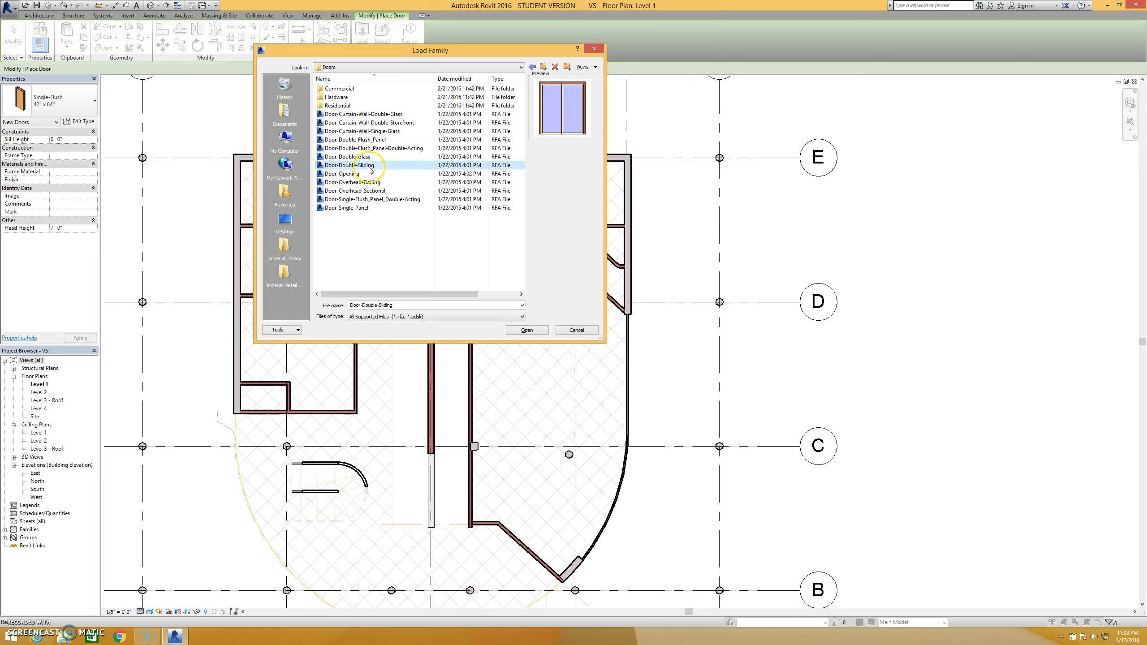
{"action": "left_click", "coordinate": [370, 173]}
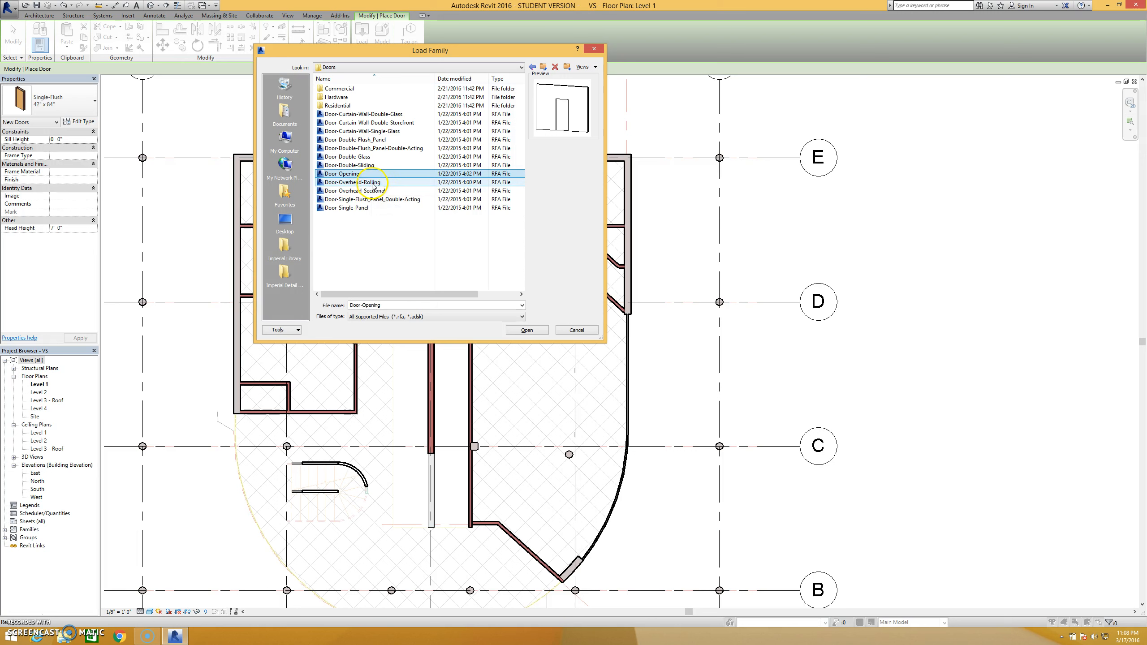
{"action": "left_click", "coordinate": [374, 182]}
{"action": "left_click", "coordinate": [371, 190]}
{"action": "left_click", "coordinate": [370, 199]}
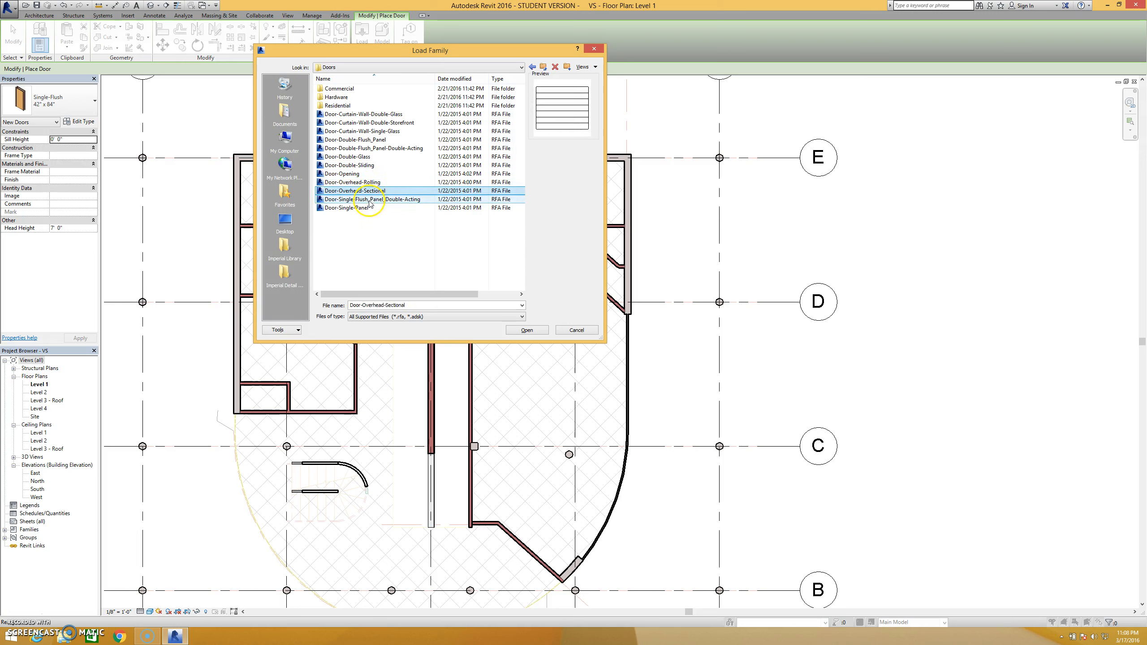
{"action": "left_click", "coordinate": [368, 209]}
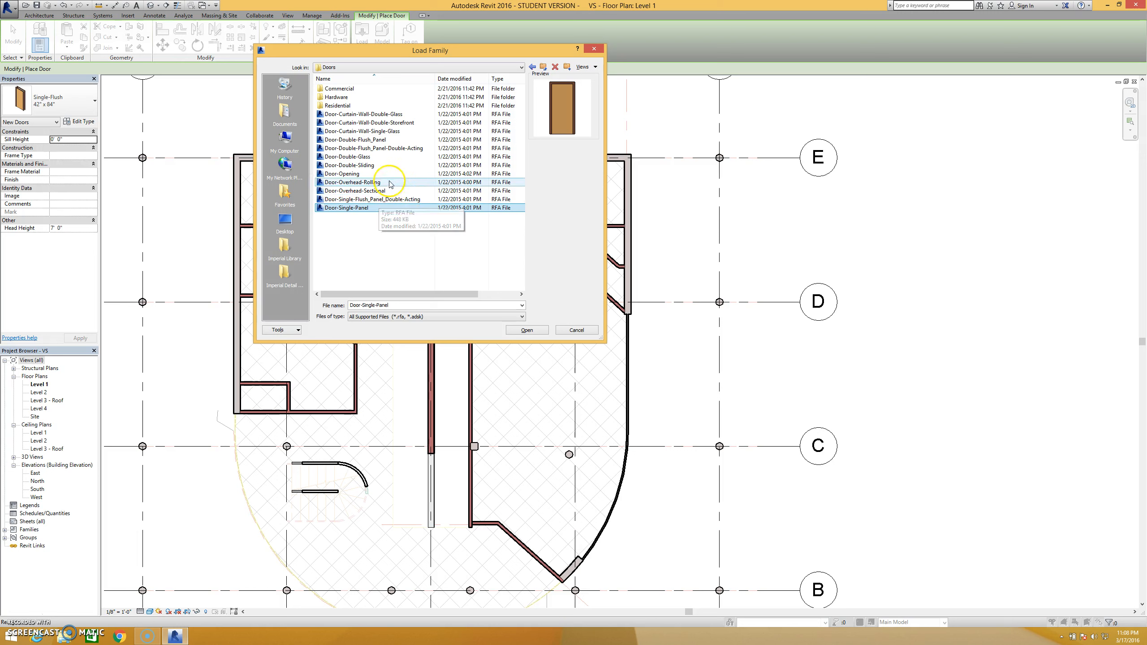
- Preview the exterior, garage and interior door families in the Residential folder, including Door-Interior-Single-6_Panel-Wood and Door-Interior-Single-Full Glass-Wood
{"action": "double_click", "coordinate": [366, 106]}
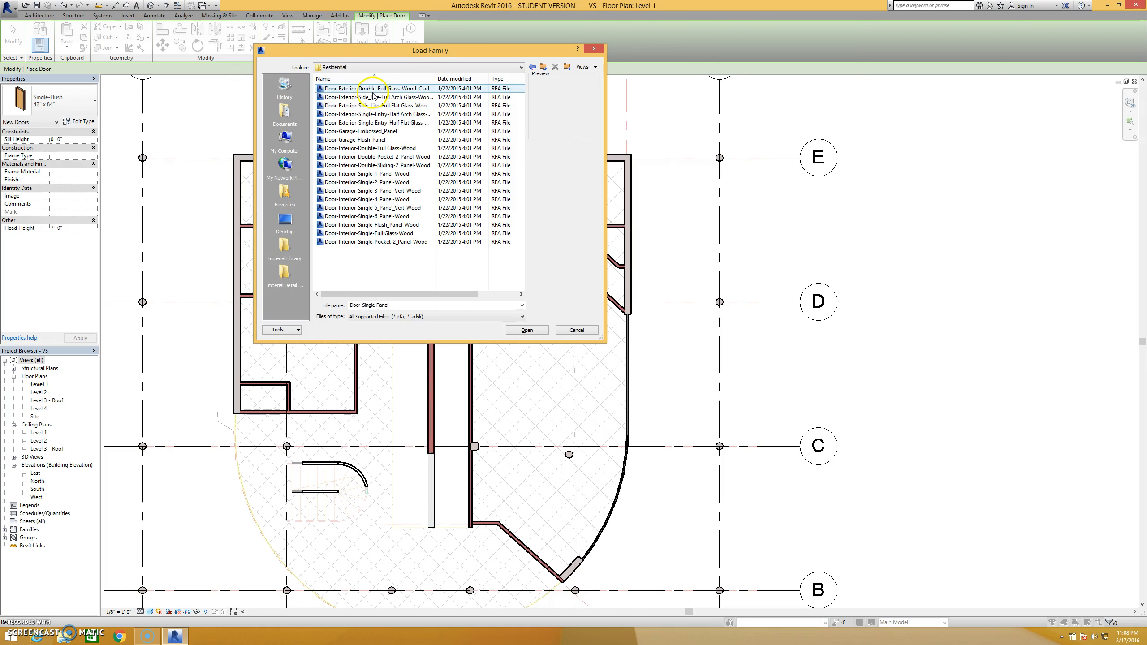
{"action": "left_click", "coordinate": [400, 105]}
{"action": "left_click", "coordinate": [396, 122]}
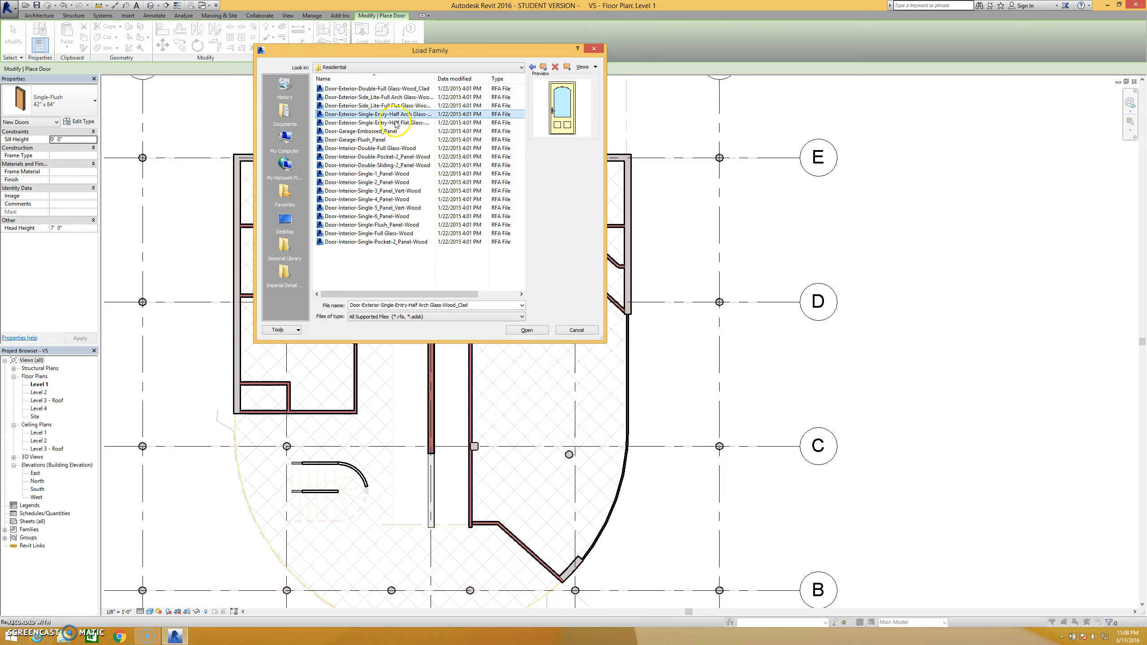
{"action": "left_click", "coordinate": [395, 140]}
{"action": "left_click", "coordinate": [395, 157]}
{"action": "left_click", "coordinate": [395, 165]}
{"action": "left_click", "coordinate": [395, 191]}
{"action": "left_click", "coordinate": [395, 199]}
{"action": "left_click", "coordinate": [395, 217]}
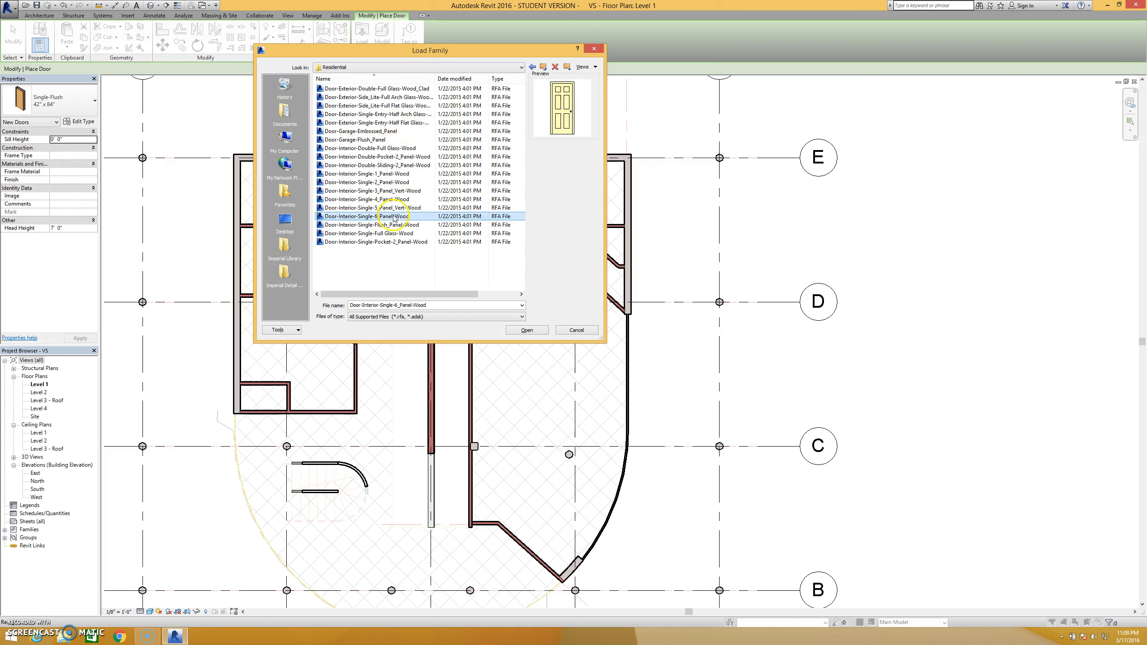
{"action": "left_click", "coordinate": [395, 233]}
- Preview the door hardware families in the Hardware folder, from Entry Door Handle through Panic Bar
{"action": "left_click", "coordinate": [546, 66]}
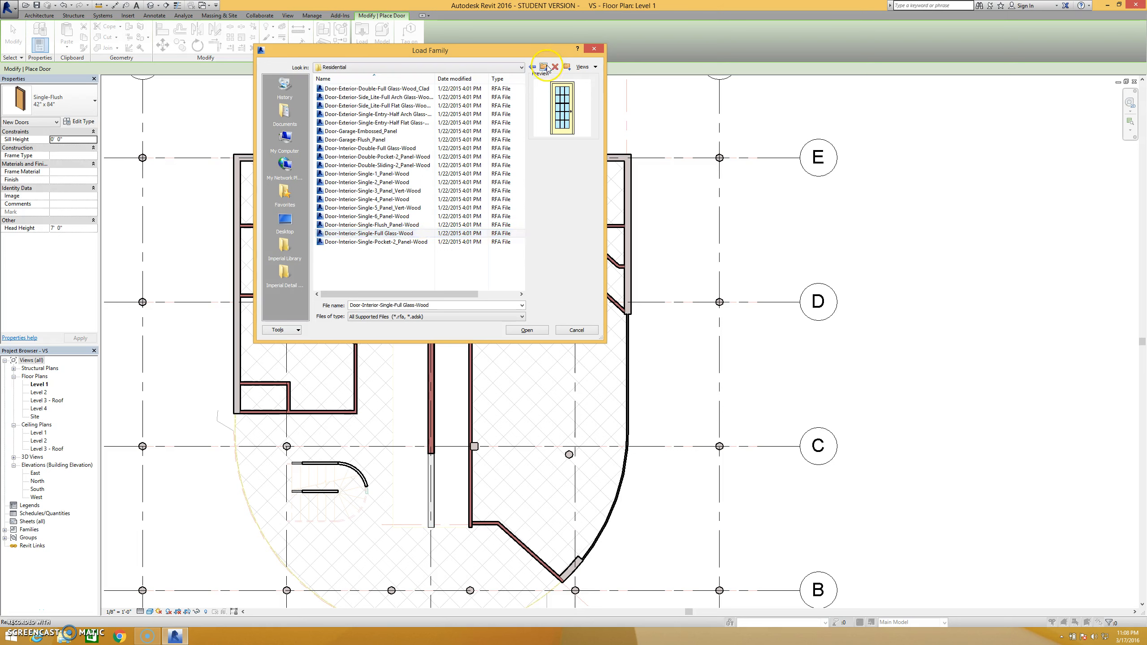
{"action": "double_click", "coordinate": [398, 97]}
{"action": "left_click", "coordinate": [384, 89]}
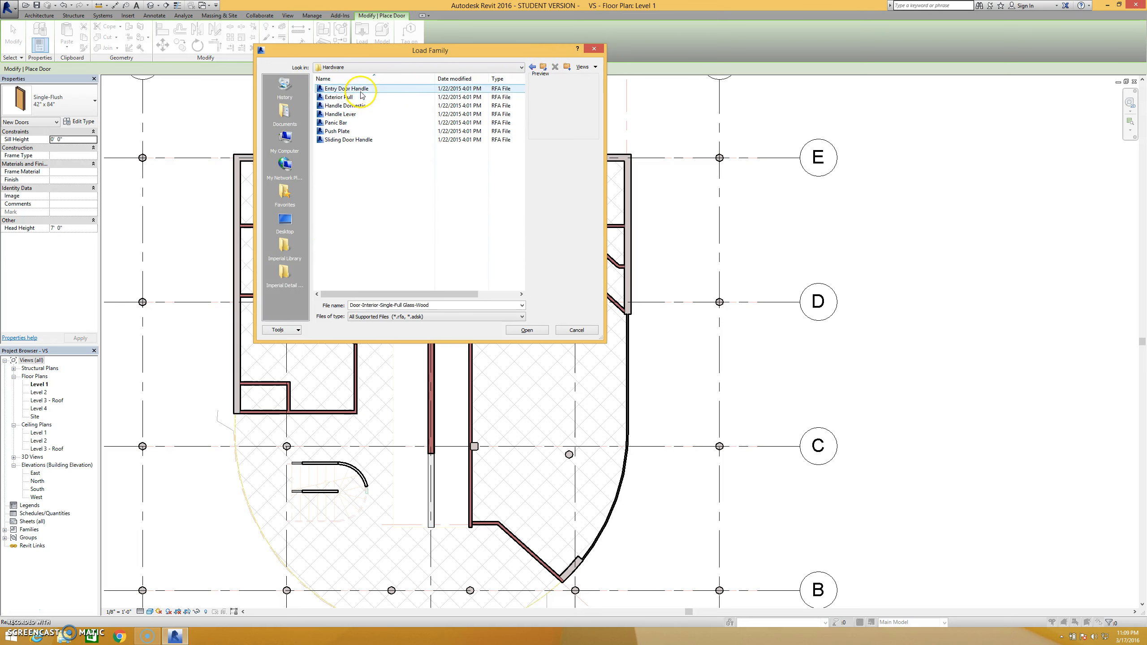
{"action": "left_click", "coordinate": [365, 98]}
{"action": "left_click", "coordinate": [361, 106]}
{"action": "left_click", "coordinate": [358, 114]}
{"action": "left_click", "coordinate": [364, 122]}
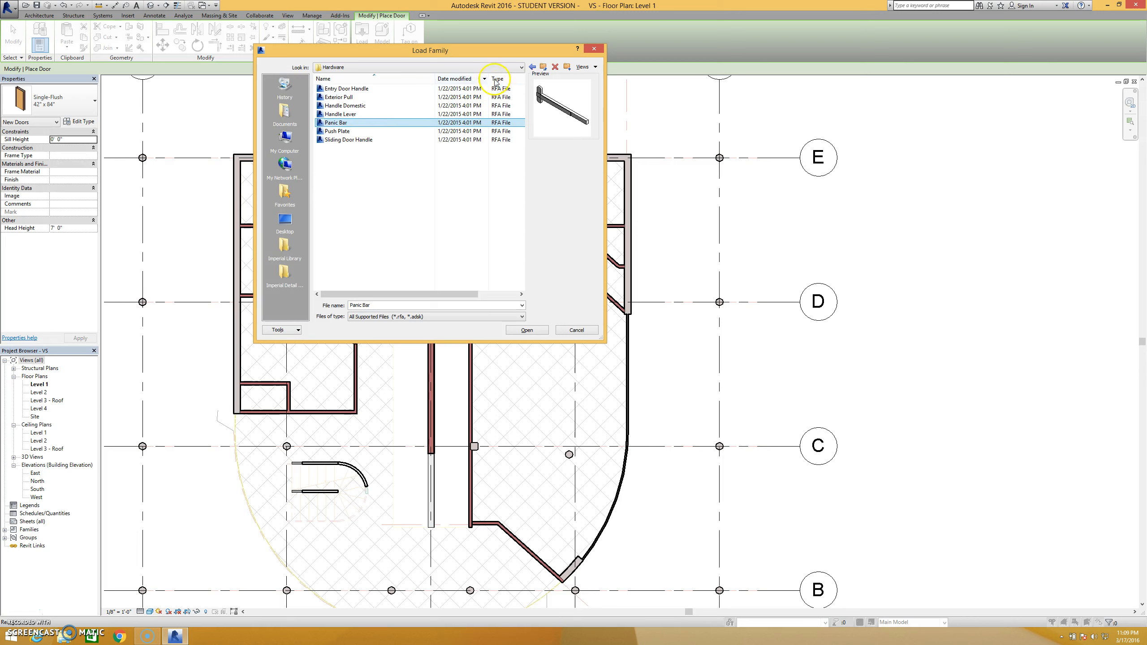
- Return to the Residential folder and preview the Door-Interior-Double-Full Glass-Wood family
{"action": "left_click", "coordinate": [545, 67]}
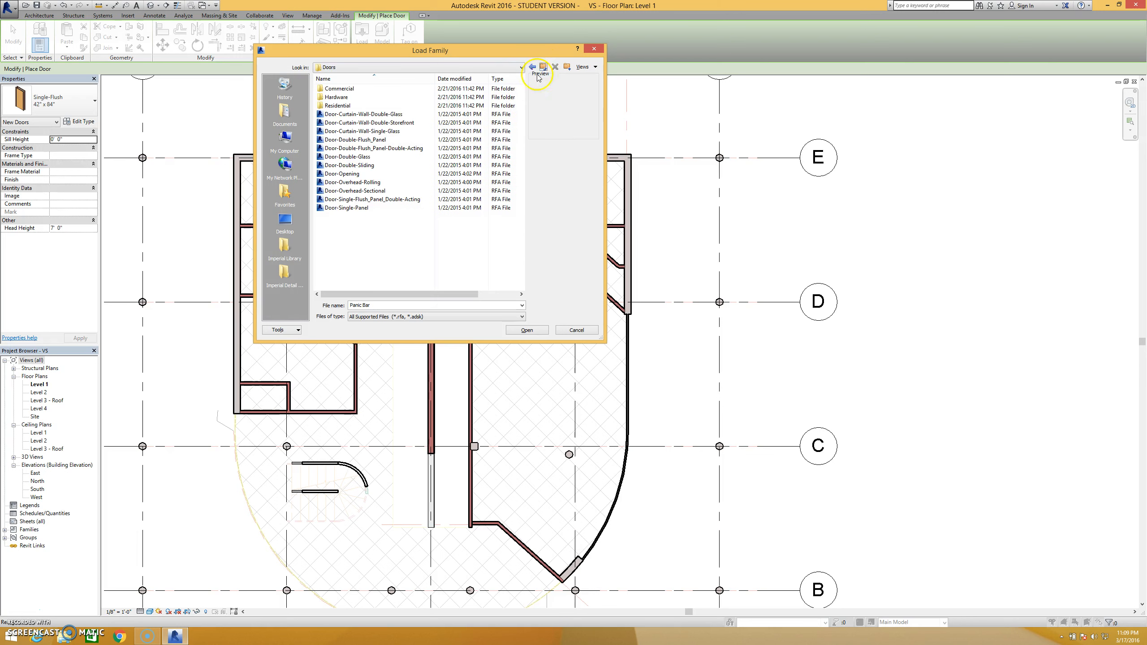
{"action": "double_click", "coordinate": [379, 106]}
{"action": "left_click", "coordinate": [378, 107]}
{"action": "left_click", "coordinate": [367, 148]}
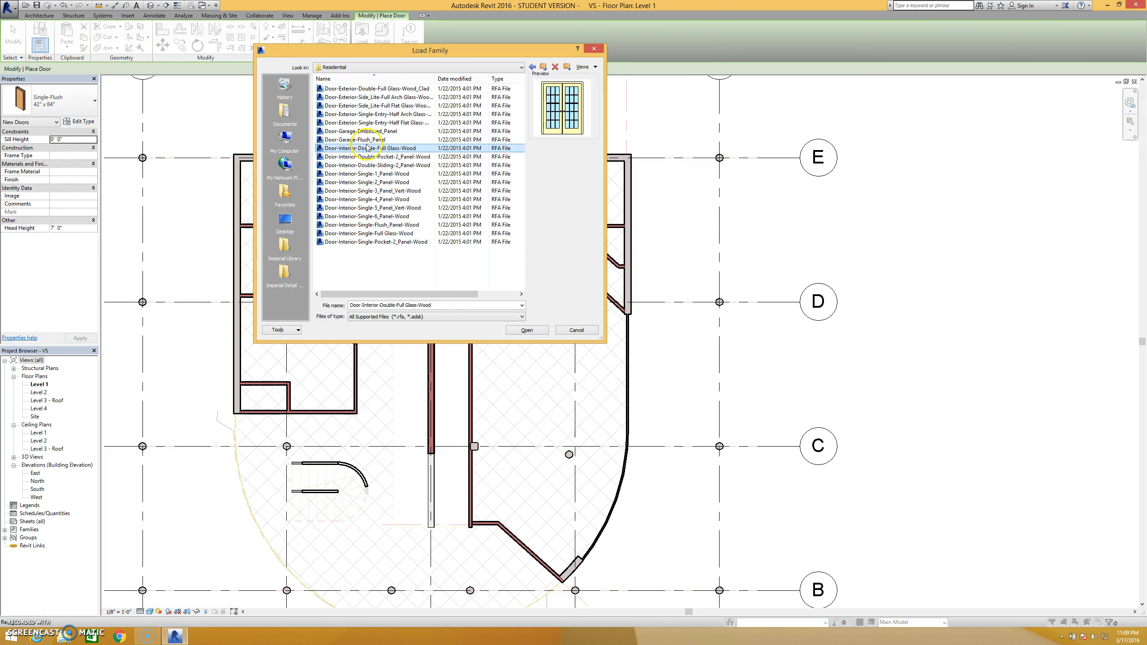
- Preview Commercial door families, including the revolving, Single-Flush and Single-One_Lite doors, and close the family browser without loading any
{"action": "left_click", "coordinate": [545, 67]}
{"action": "double_click", "coordinate": [343, 89]}
{"action": "left_click", "coordinate": [350, 88]}
{"action": "left_click", "coordinate": [346, 106]}
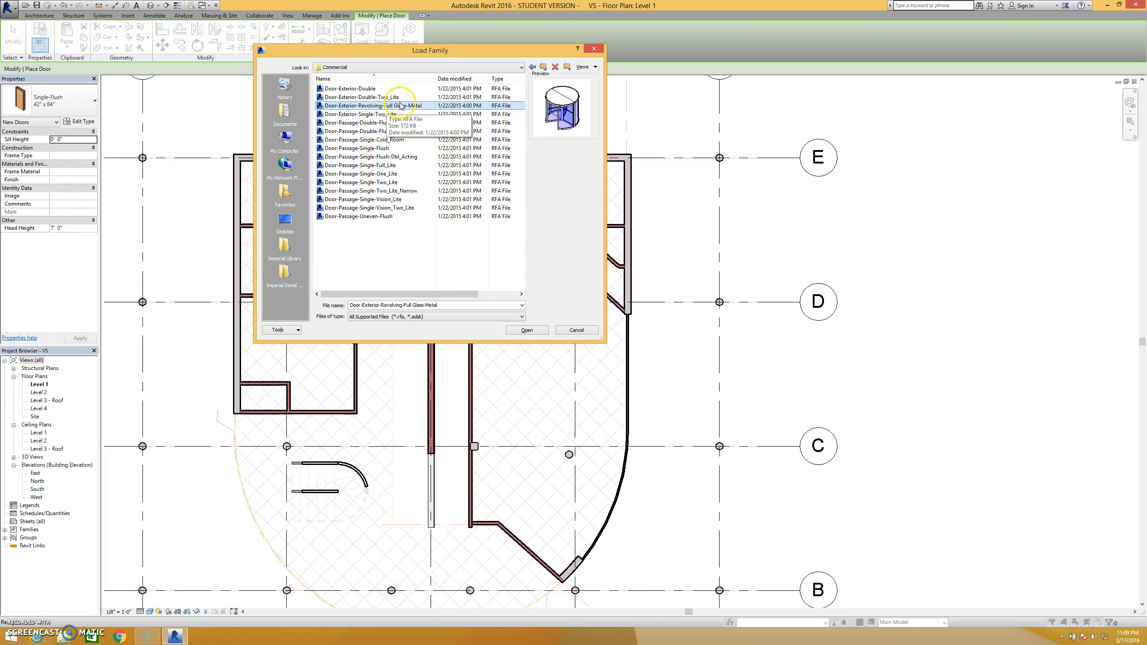
{"action": "left_click", "coordinate": [391, 208]}
{"action": "left_click", "coordinate": [392, 199]}
{"action": "left_click", "coordinate": [395, 175]}
{"action": "left_click", "coordinate": [389, 149]}
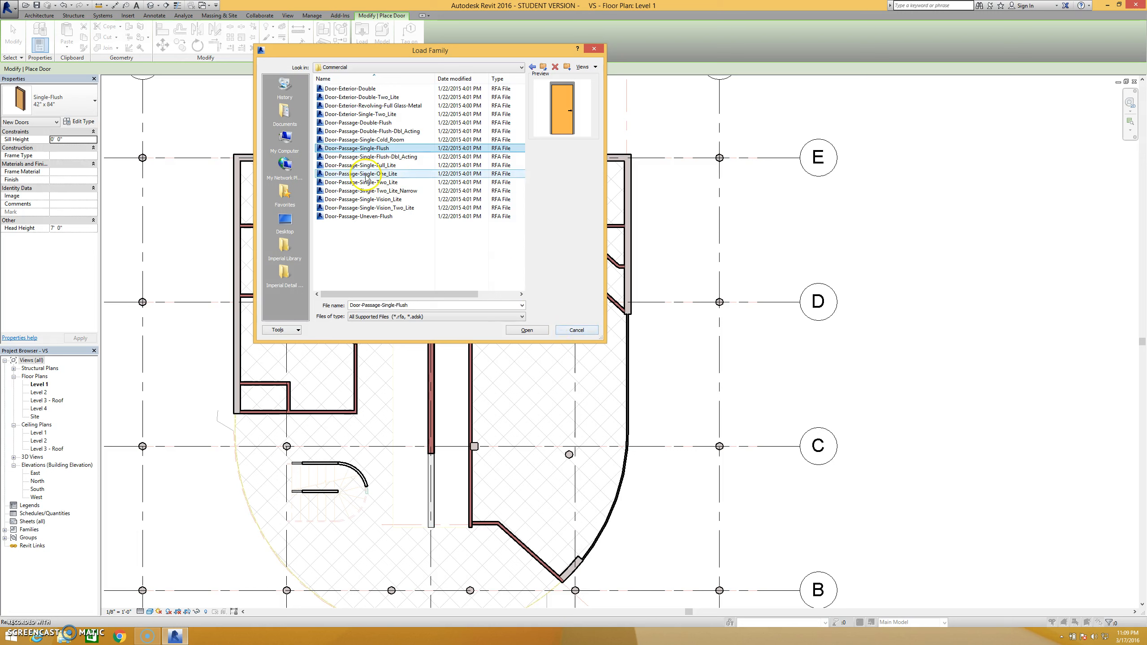
{"action": "left_click", "coordinate": [382, 174]}
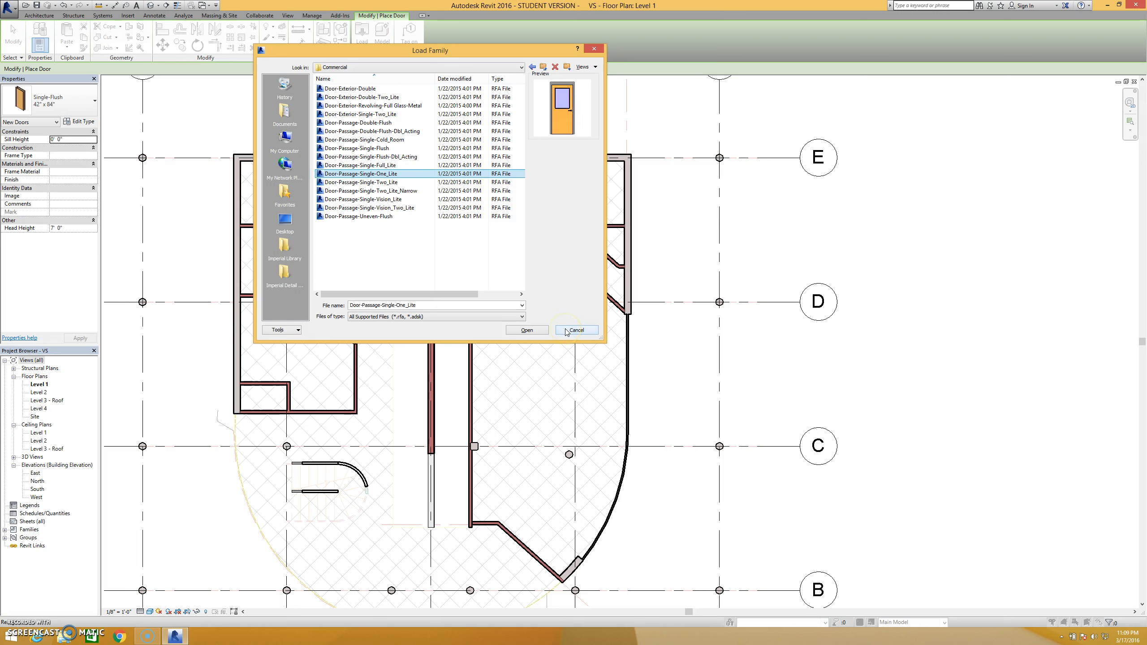
{"action": "left_click", "coordinate": [527, 330]}
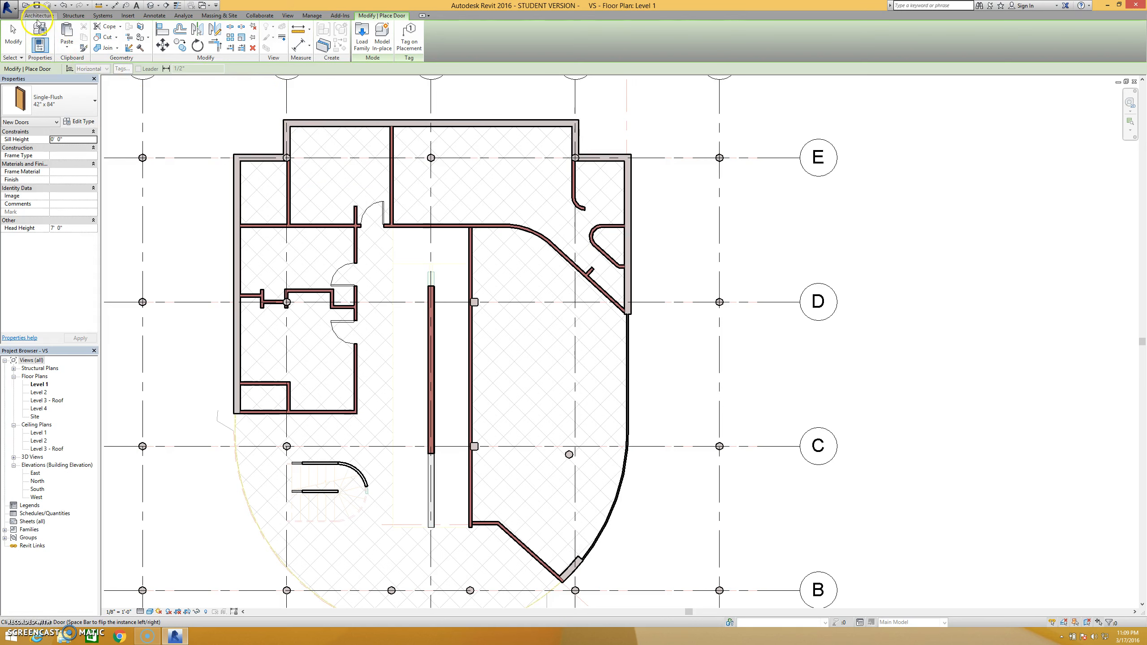
- Start placing a window and review the available window types, keeping Fixed 36" x 48" as the current type
{"action": "left_click", "coordinate": [38, 17]}
{"action": "left_click", "coordinate": [76, 41]}
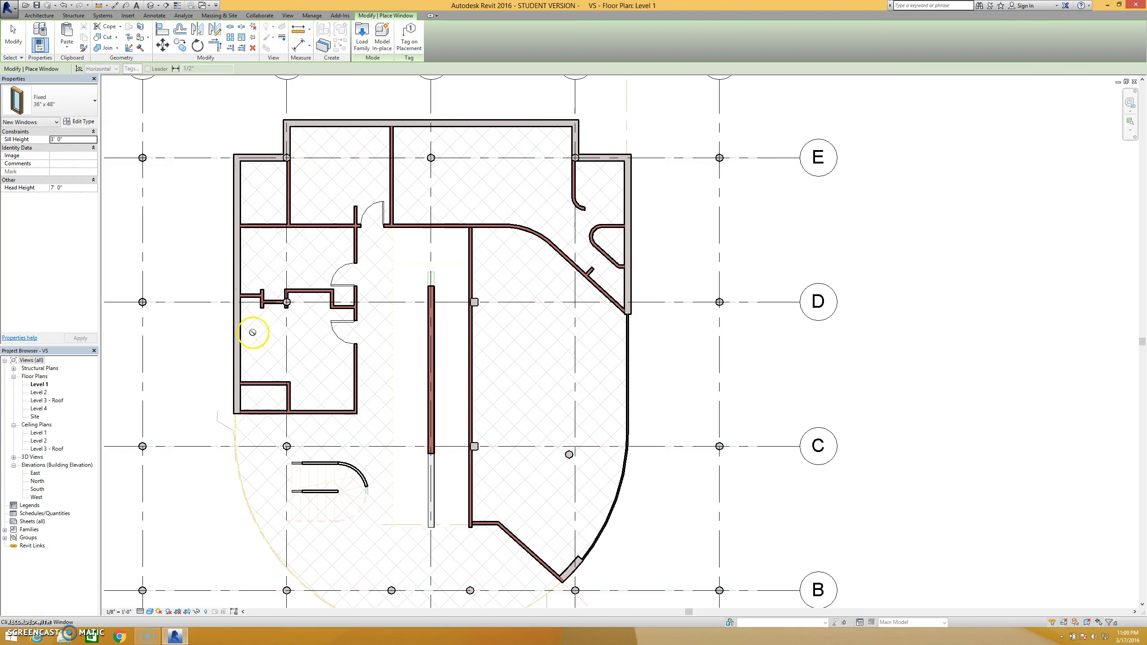
{"action": "middle_click_drag", "start_coordinate": [334, 333], "coordinate": [318, 272]}
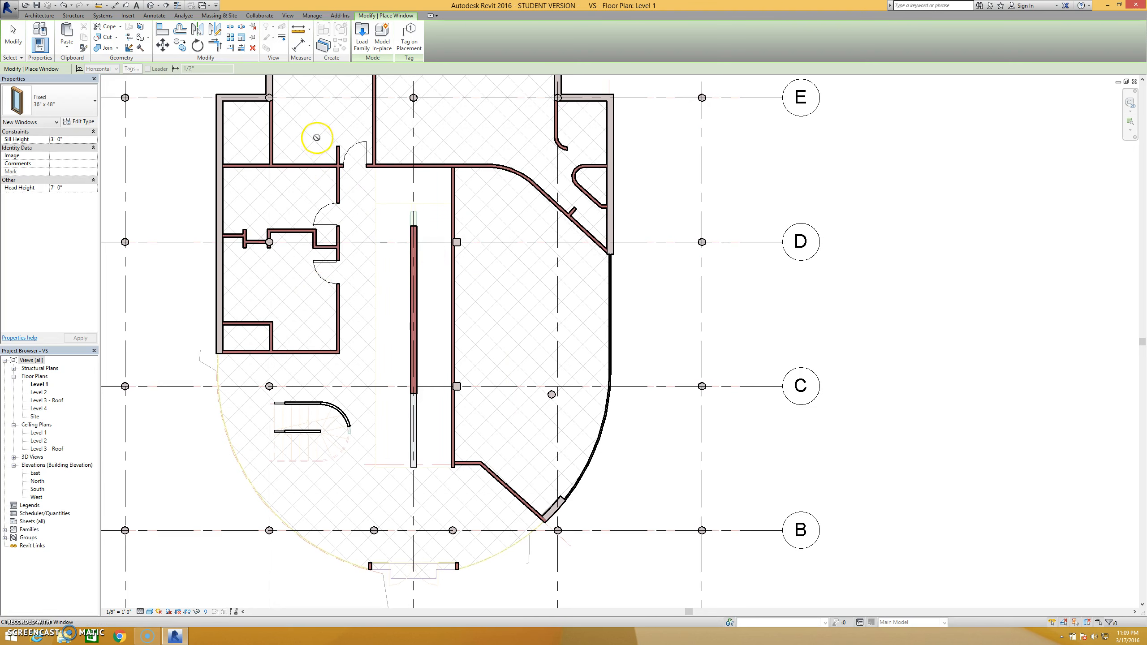
{"action": "left_click", "coordinate": [59, 103]}
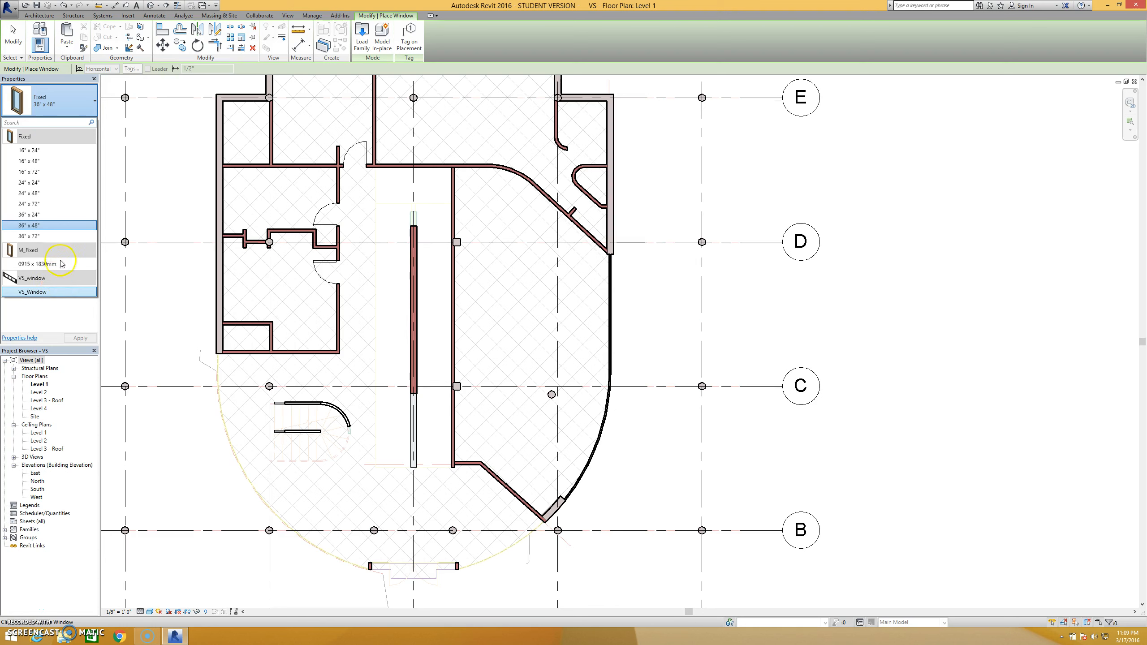
{"action": "left_click", "coordinate": [198, 289]}
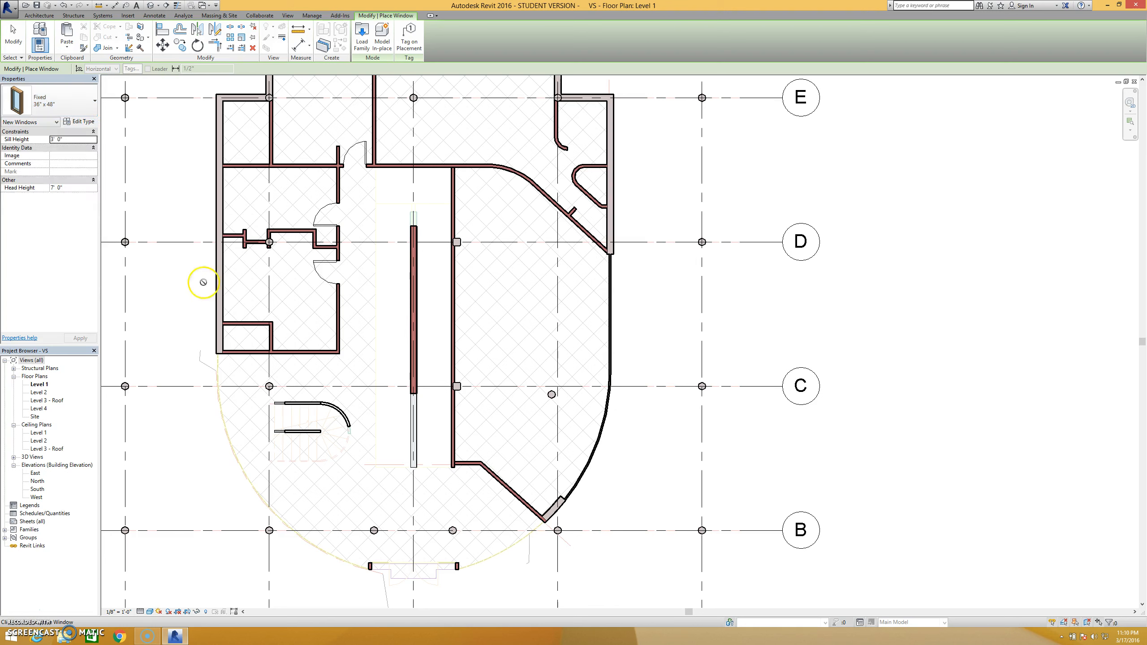
- Review the type properties of the Fixed 36" x 48" window, dismiss them without changes and exit window placement
{"action": "left_click", "coordinate": [79, 121]}
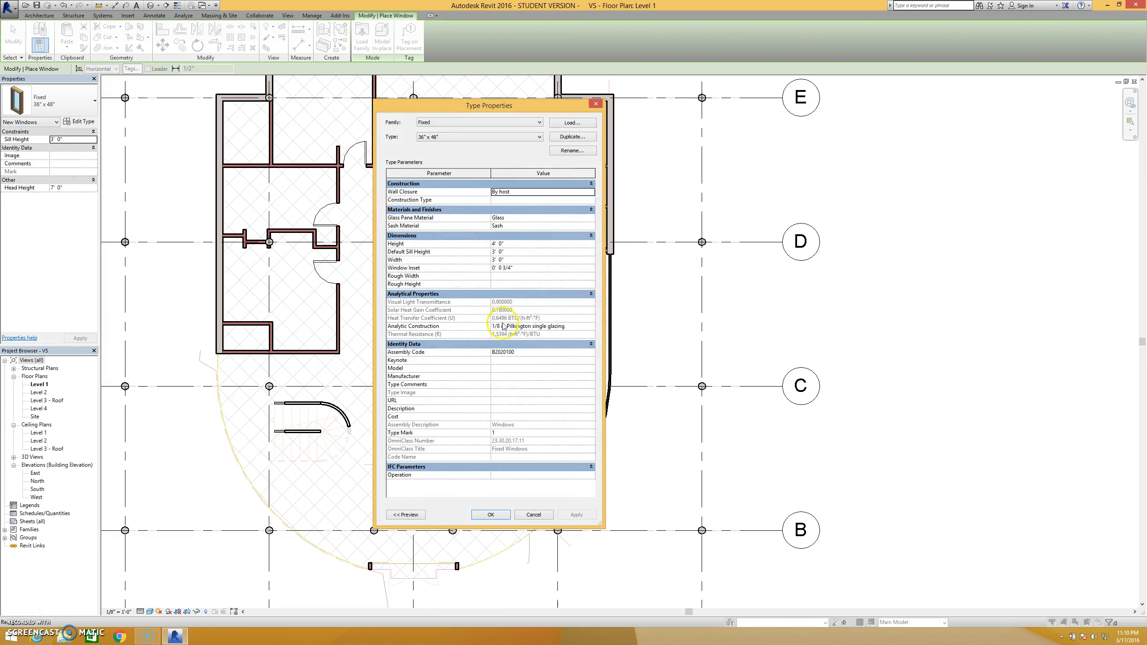
{"action": "left_click", "coordinate": [535, 515]}
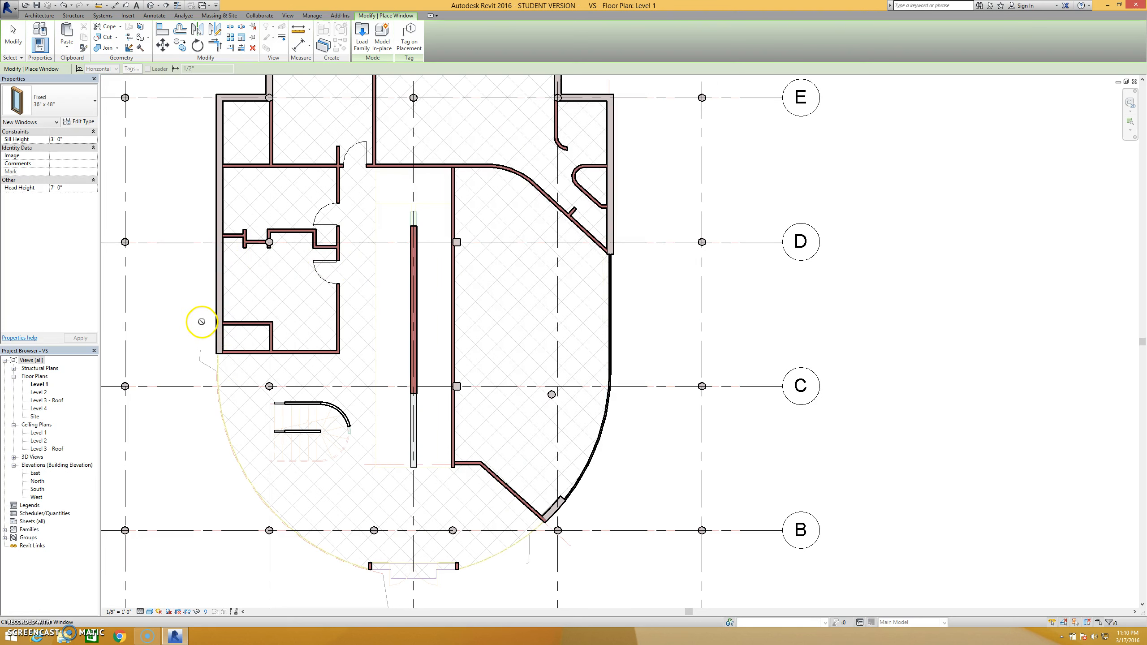
{"action": "key", "text": "Escape"}
{"action": "key", "text": "Escape"}
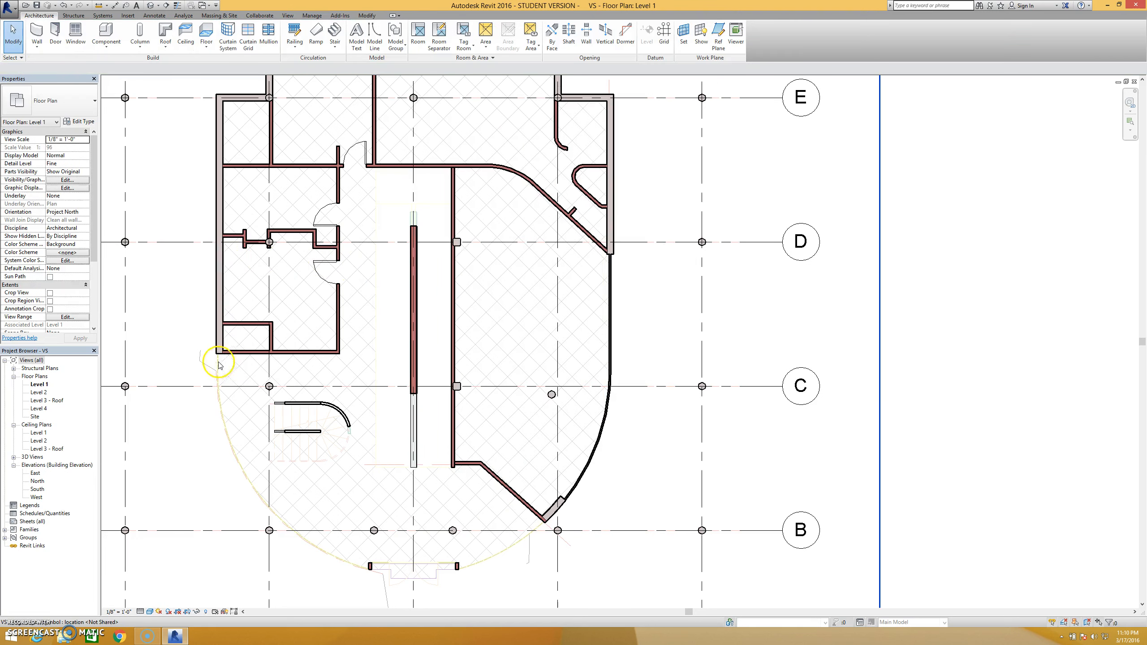